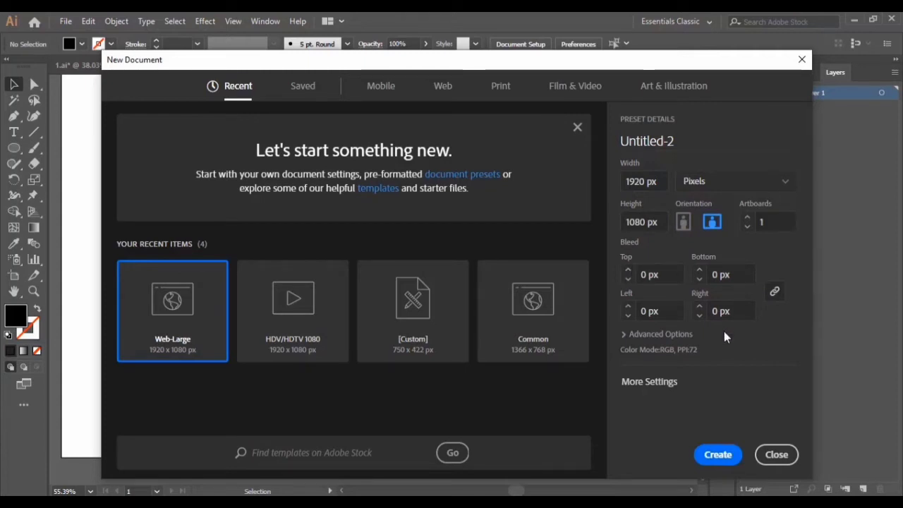
Create a 1920 x 1080 px document and copy the six colour sample squares from 1.ai into its upper-left corner.
left_click(716, 453)
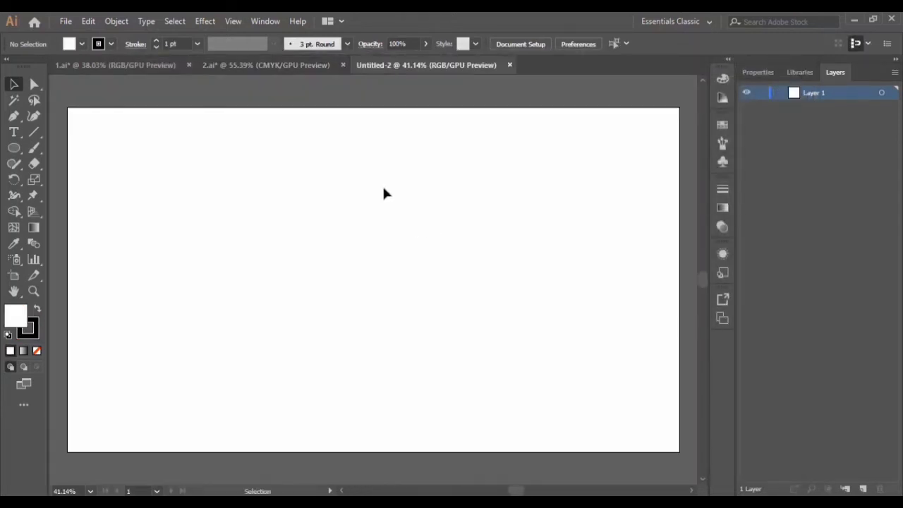
left_click(120, 65)
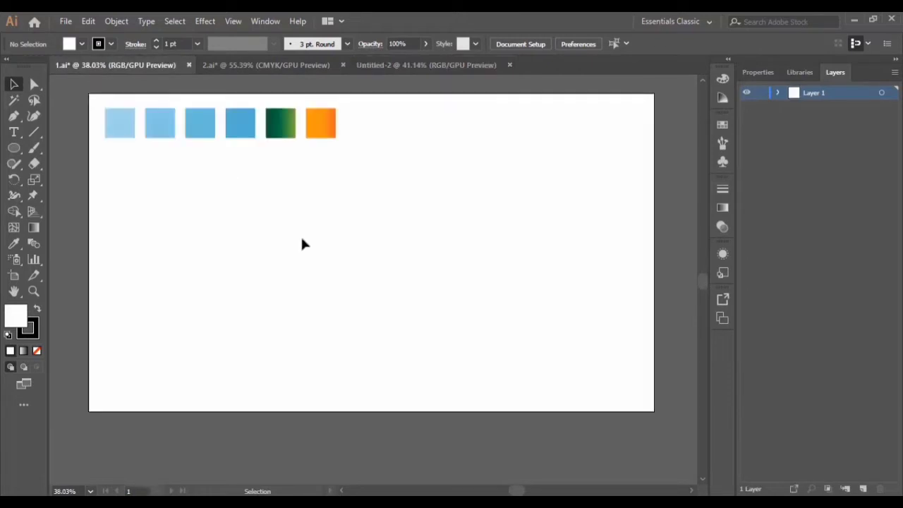
left_click_drag(329, 158, 124, 132)
left_click_drag(310, 131, 311, 153)
left_click_drag(369, 167, 96, 182)
left_click_drag(323, 165, 87, 107)
left_click(353, 211)
scroll(342, 184, "down", 1)
left_click_drag(333, 96, 320, 160)
left_click(409, 200)
scroll(405, 201, "down", 1)
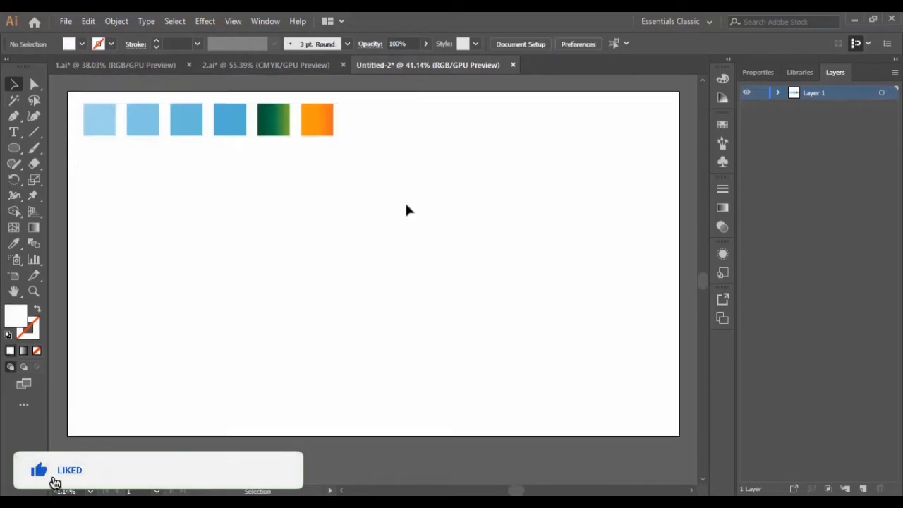
Draw a large circle near the middle of the artboard, below the colour samples, with the Ellipse tool.
left_click(33, 291)
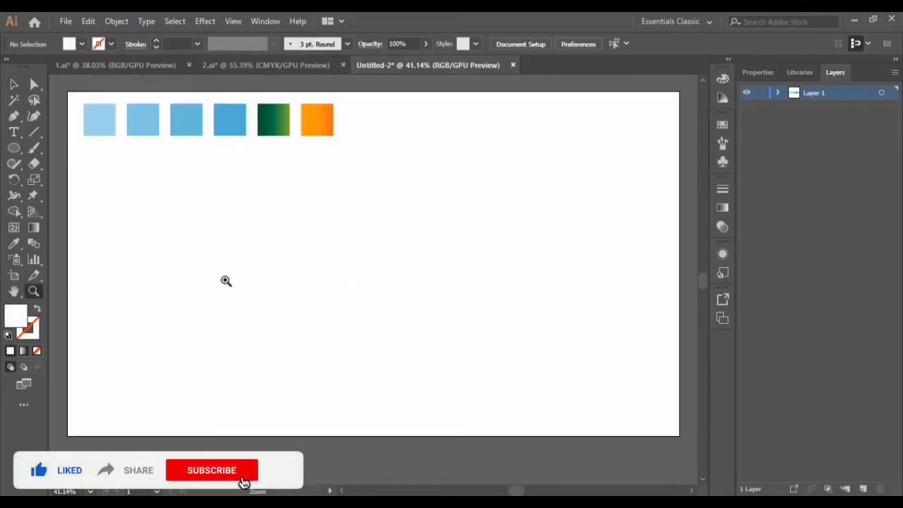
left_click_drag(313, 275, 351, 244)
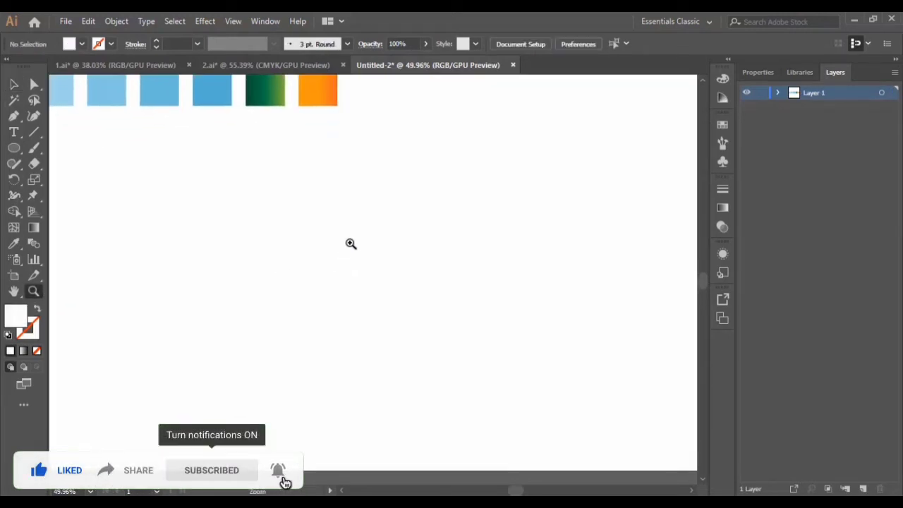
left_click(13, 150)
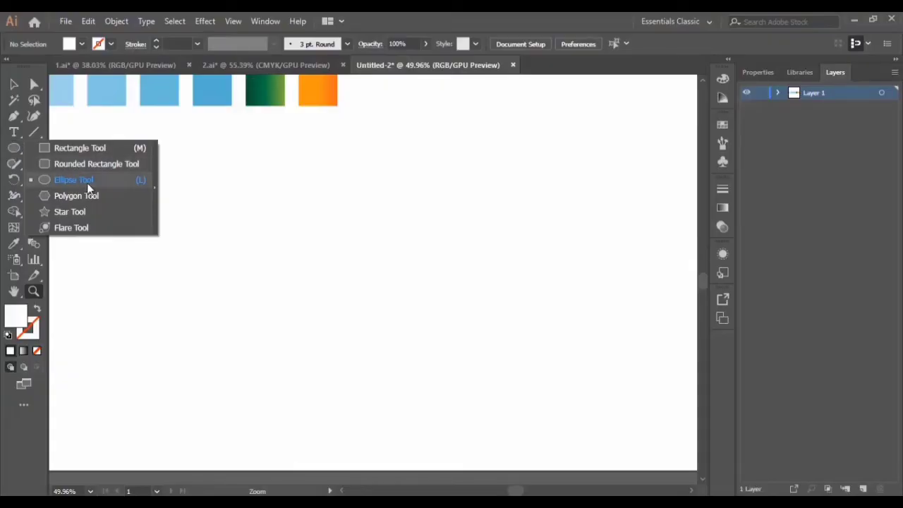
left_click(85, 182)
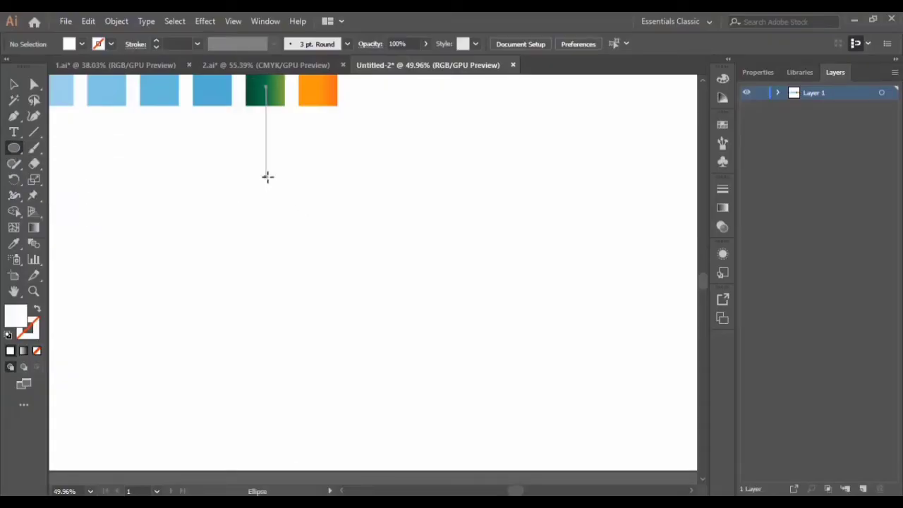
left_click_drag(267, 176, 520, 405)
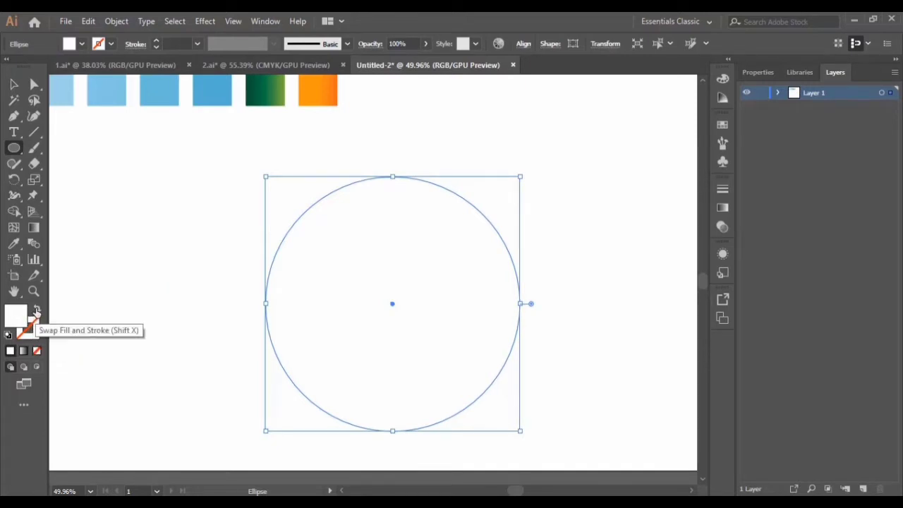
Remove the circle's fill and give it a black (000000) stroke.
left_click(38, 311)
left_click(37, 336)
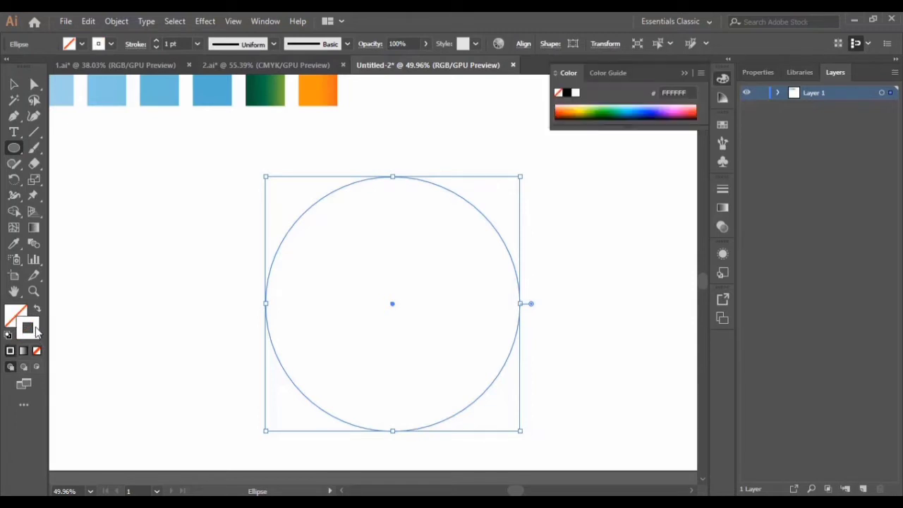
double_click(34, 334)
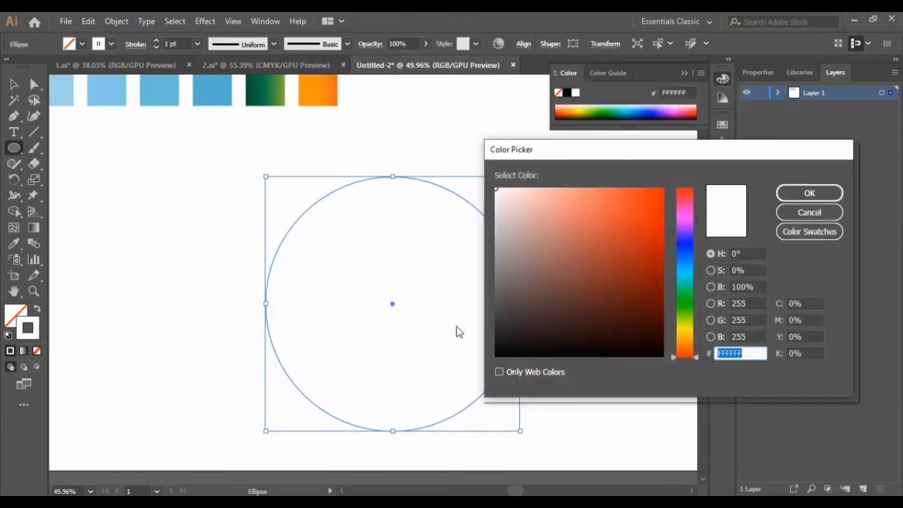
left_click_drag(497, 354, 484, 358)
left_click(794, 196)
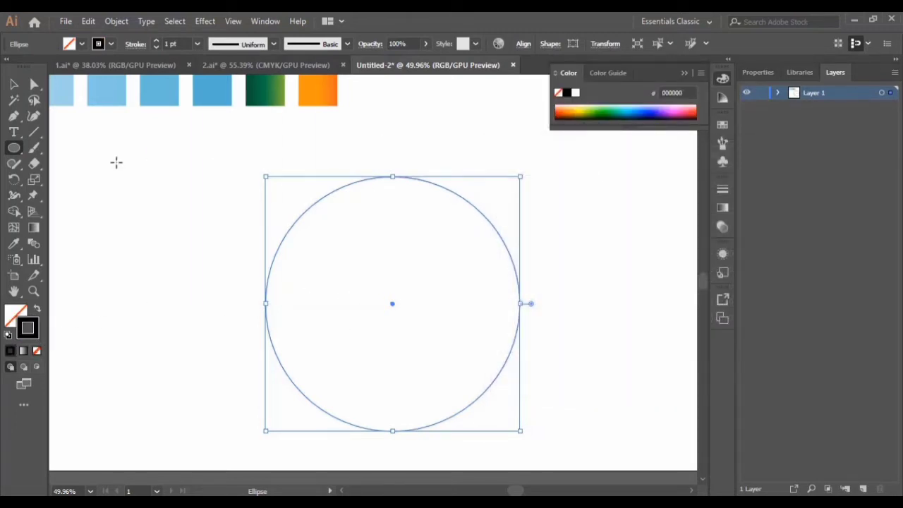
Move the circle slightly up and left to centre it horizontally on the artboard.
left_click(13, 85)
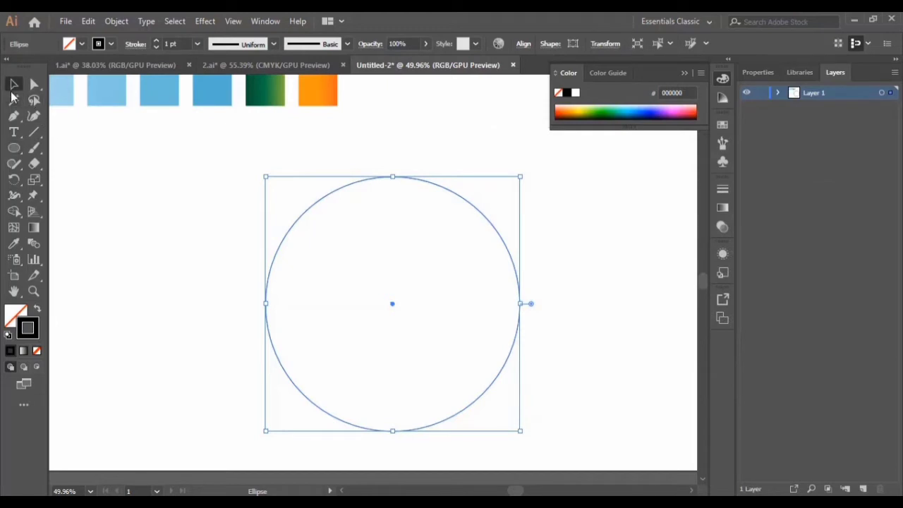
left_click(574, 239)
left_click_drag(480, 213, 457, 205)
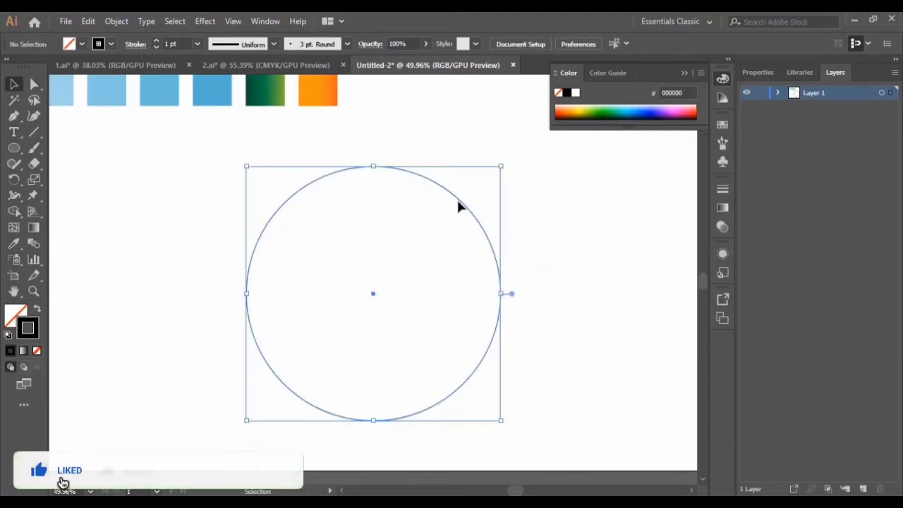
scroll(380, 211, "down", 1)
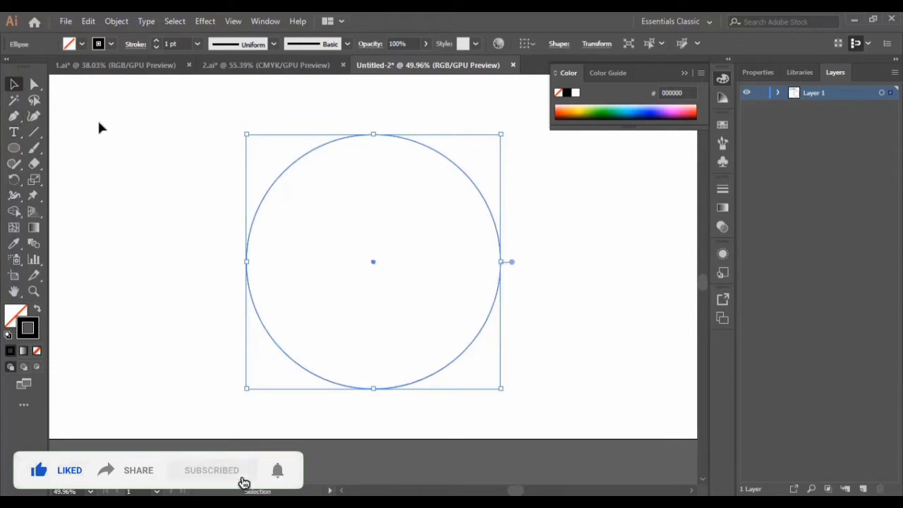
left_click(155, 172)
Draw an open two-arc hill path with the Pen tool from the circle's lower-left edge to its right edge, with a sharp valley between the arcs.
left_click(13, 116)
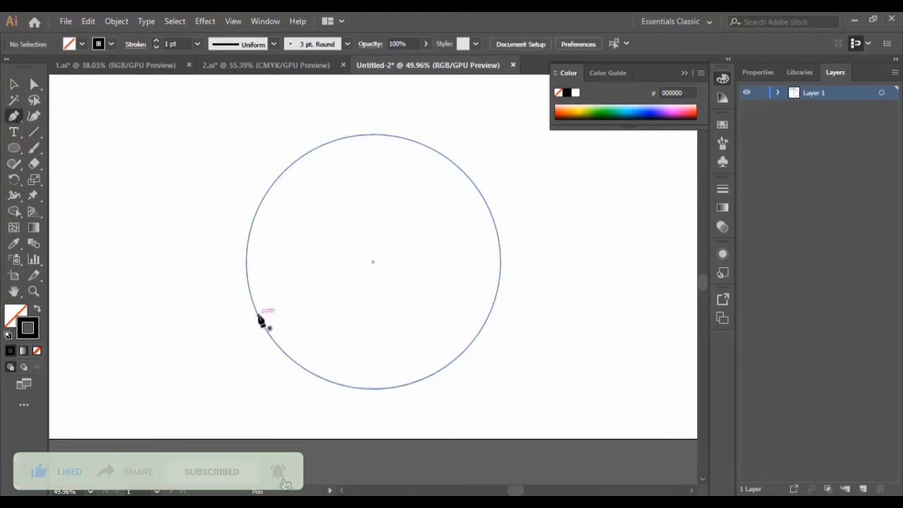
left_click(258, 317)
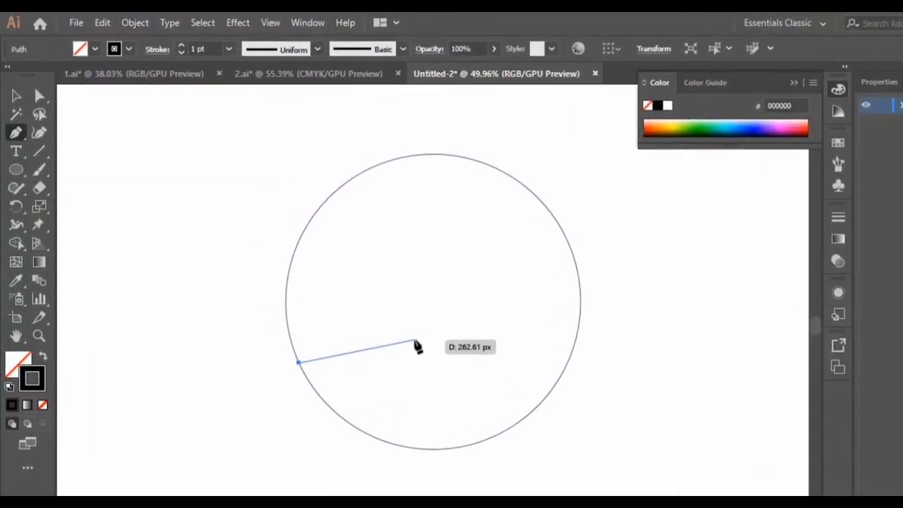
left_click_drag(416, 341, 494, 381)
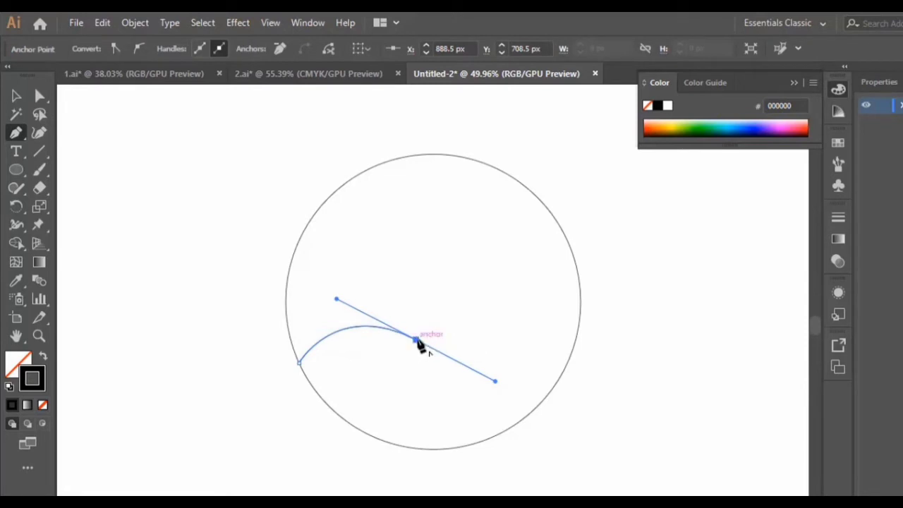
left_click(417, 342)
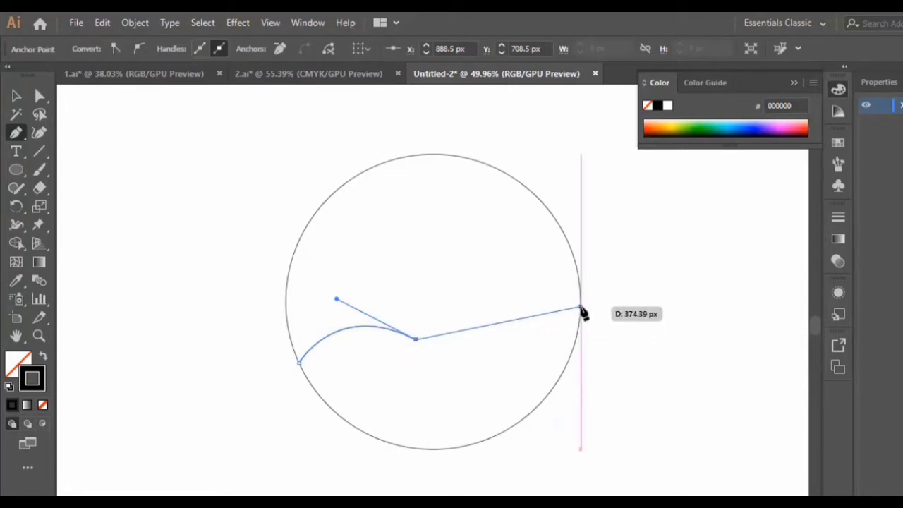
left_click_drag(581, 308, 703, 379)
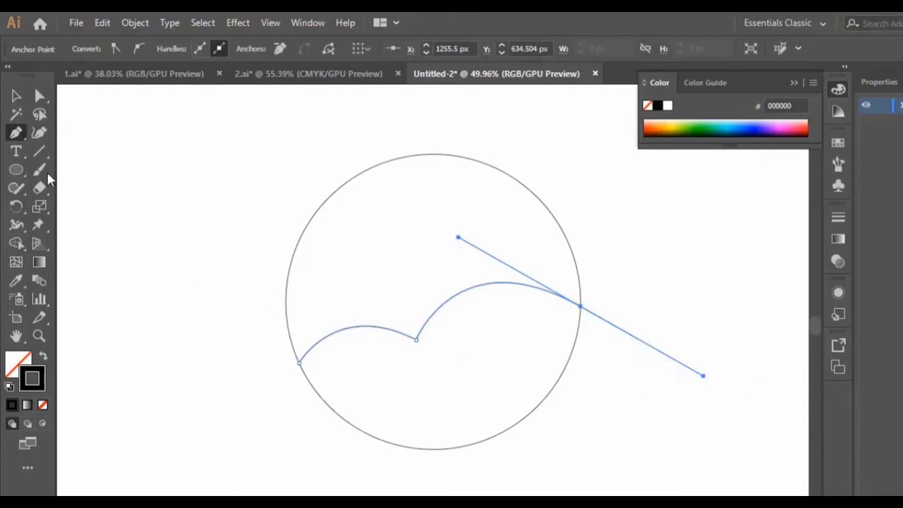
left_click(16, 95)
left_click(698, 409)
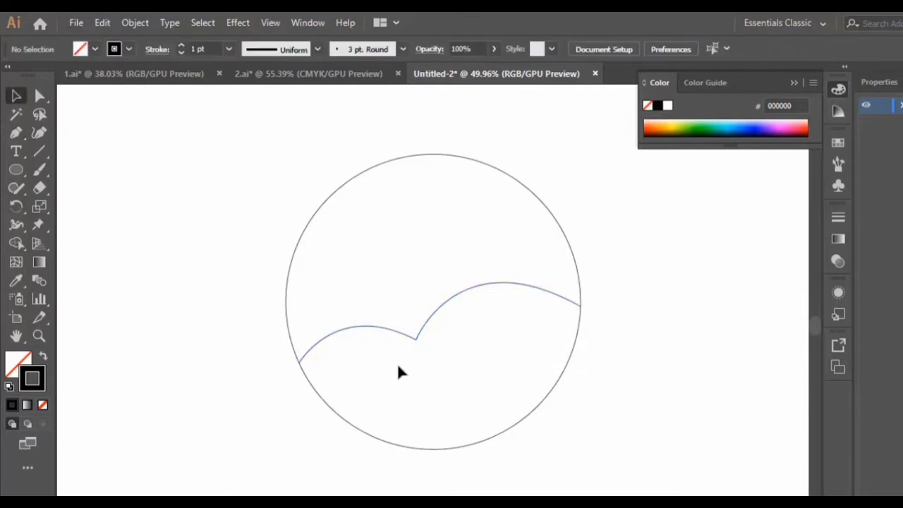
Duplicate the hill path about 29 px upward and stretch the copy's left end out to the circle's edge.
left_click(454, 311)
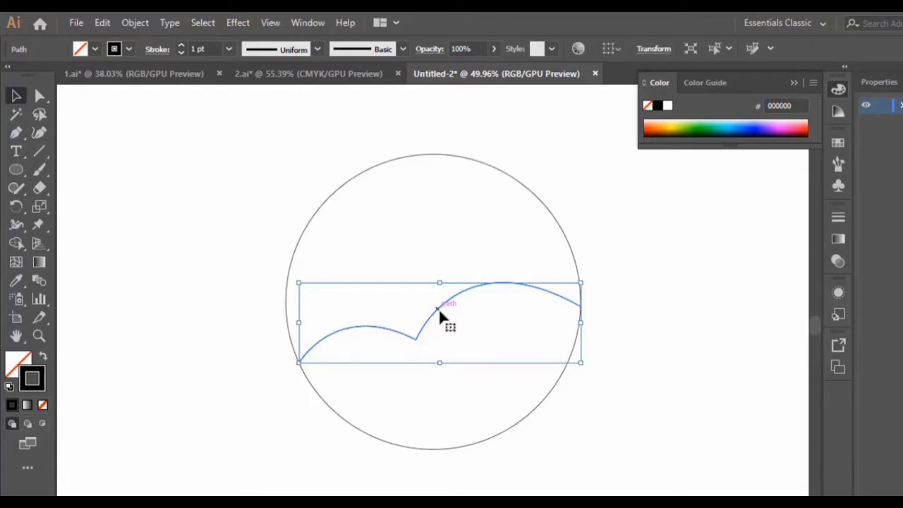
left_click_drag(440, 317, 436, 302)
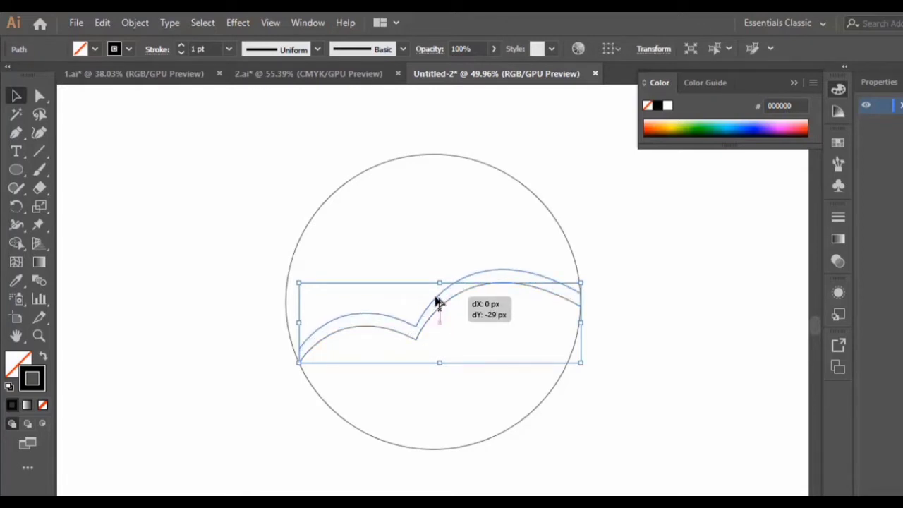
left_click_drag(436, 301, 436, 301)
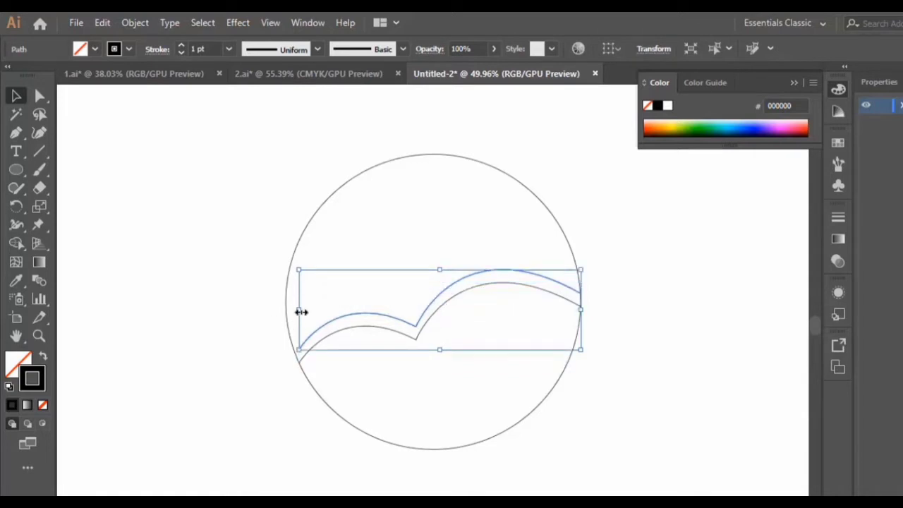
left_click_drag(301, 311, 290, 312)
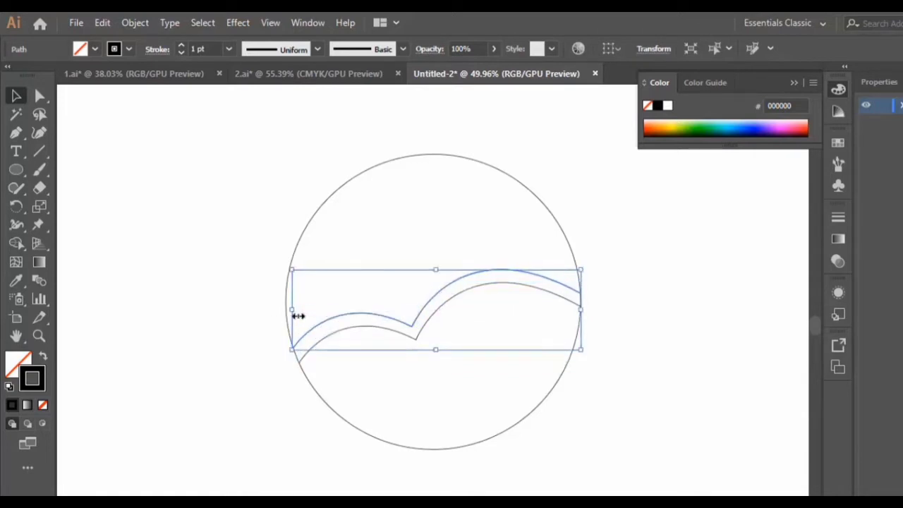
left_click(663, 336)
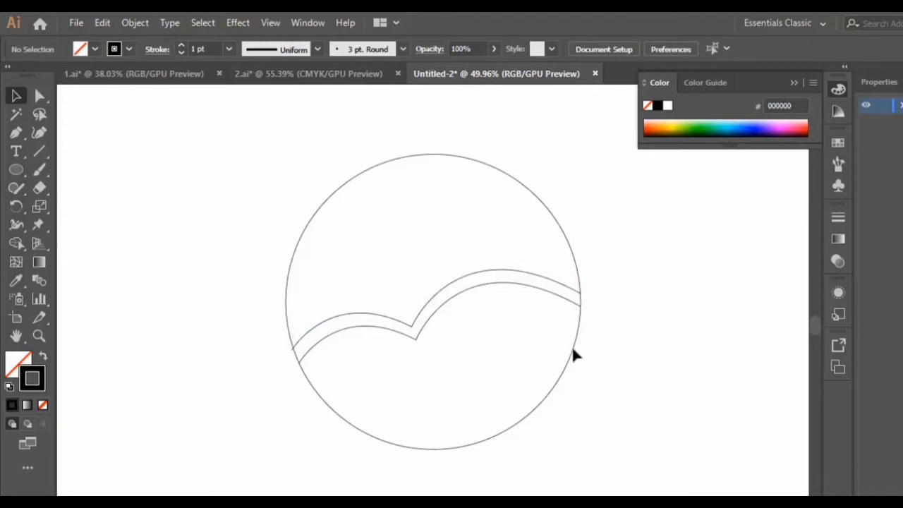
Move the lower hill path slightly down to widen the band between the two curves.
left_click(481, 291)
left_click_drag(480, 291, 484, 296)
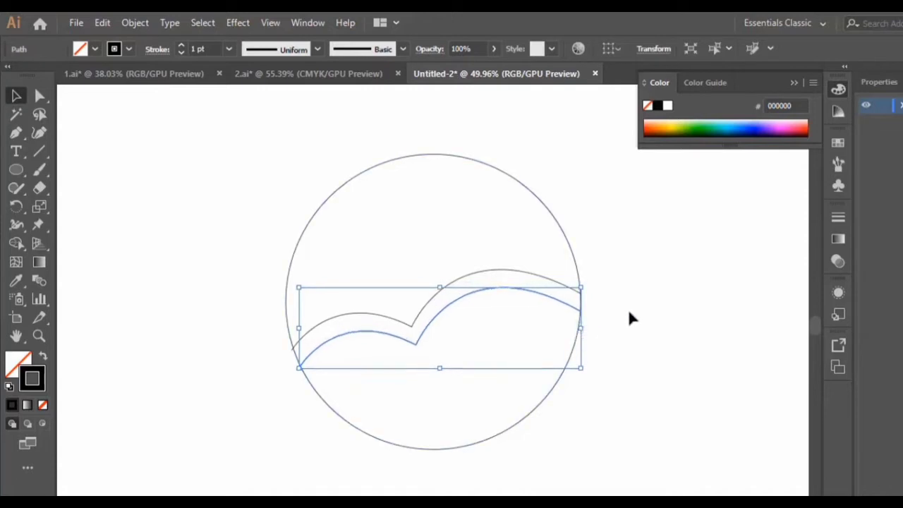
left_click(639, 373)
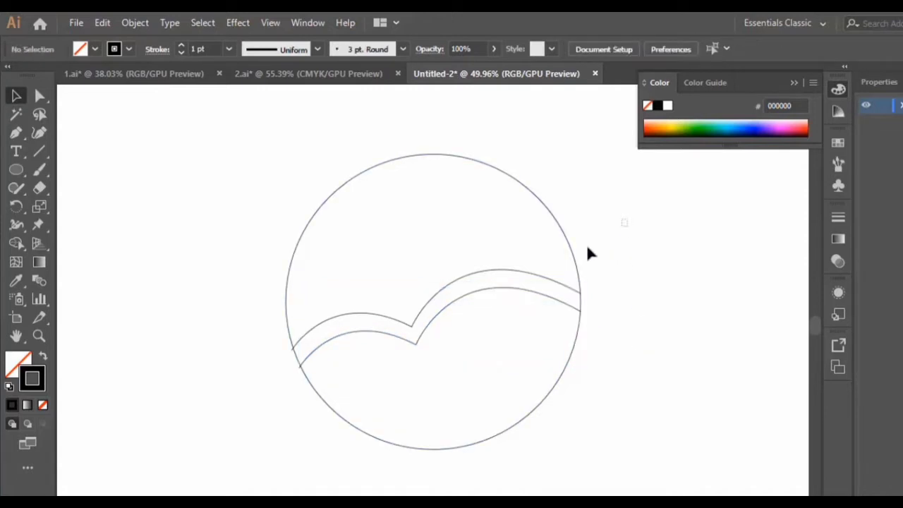
left_click_drag(626, 219, 284, 391)
left_click(582, 347)
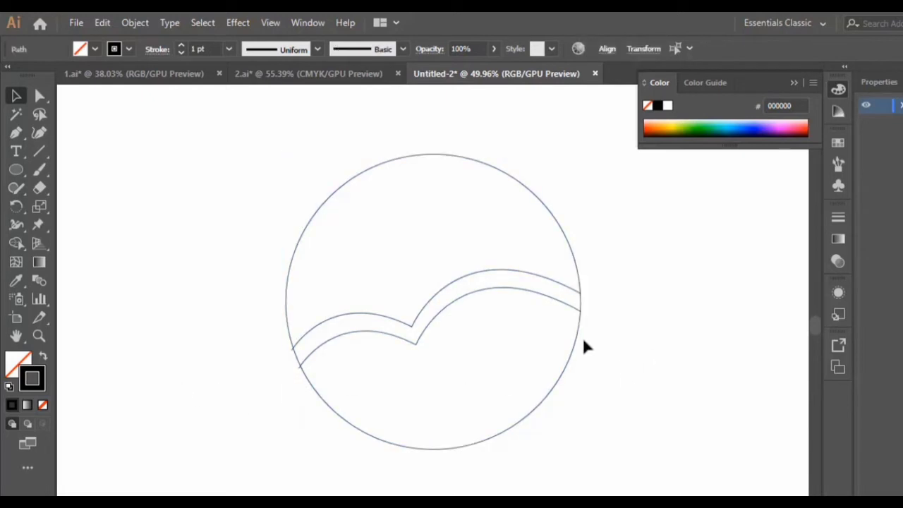
left_click(564, 308)
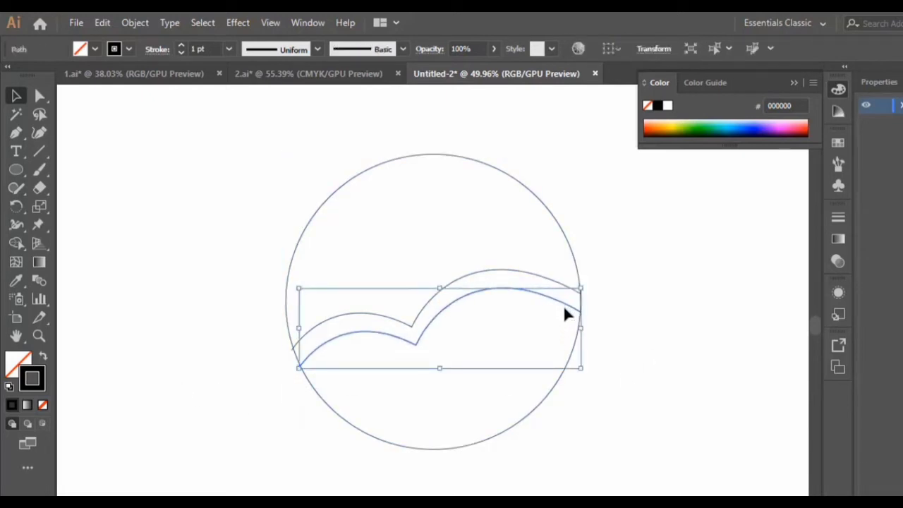
left_click(657, 340)
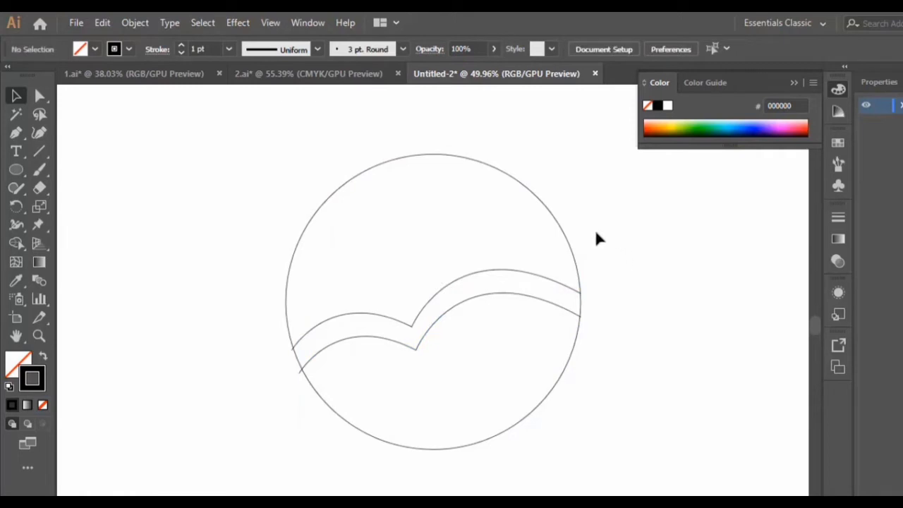
Trim both hill curves' ends that overhang the circle's left edge, using the Shape Builder tool on all three shapes.
left_click_drag(612, 227, 277, 416)
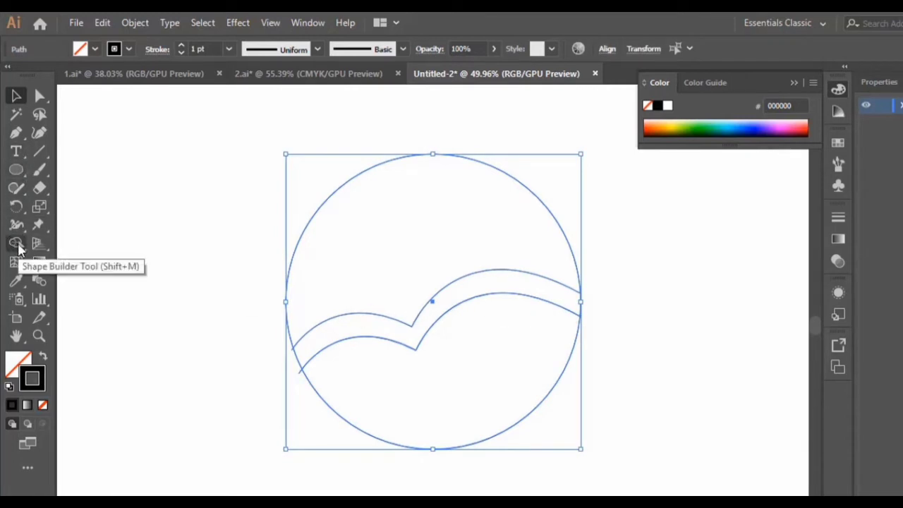
left_click(17, 243)
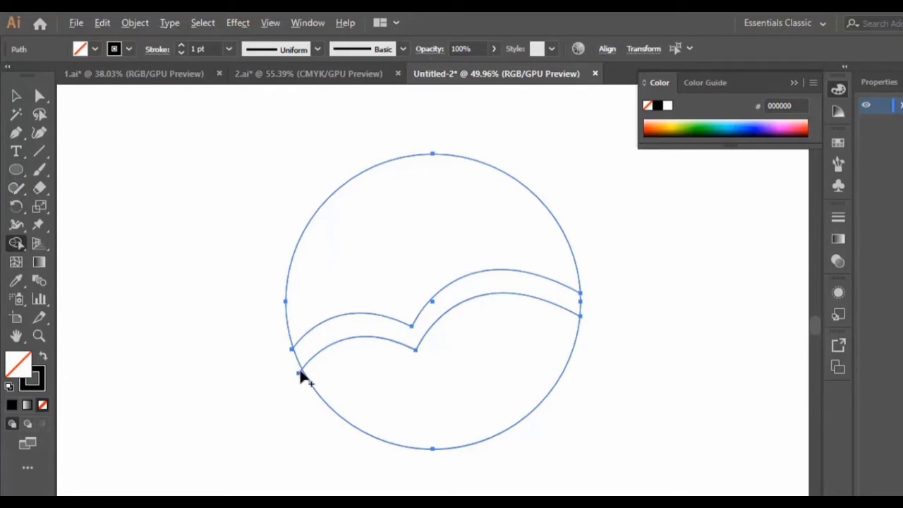
left_click(39, 336)
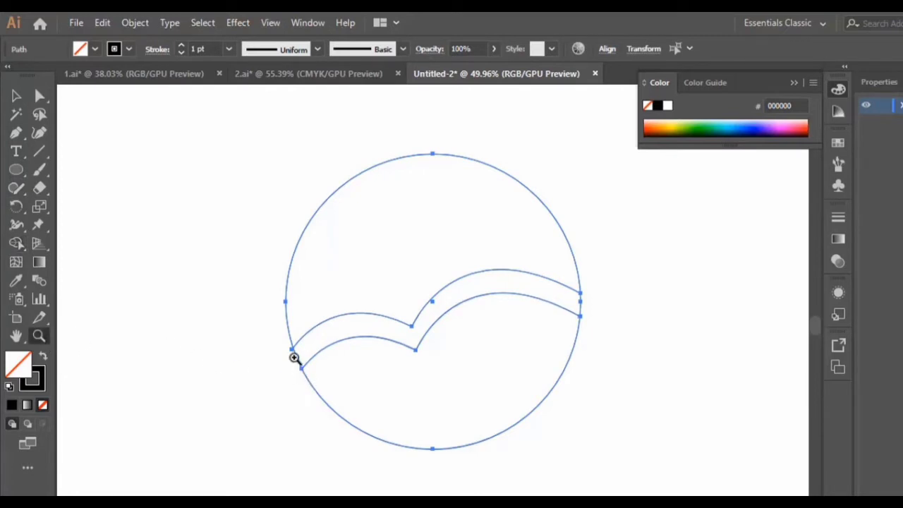
left_click(294, 356)
left_click(465, 321)
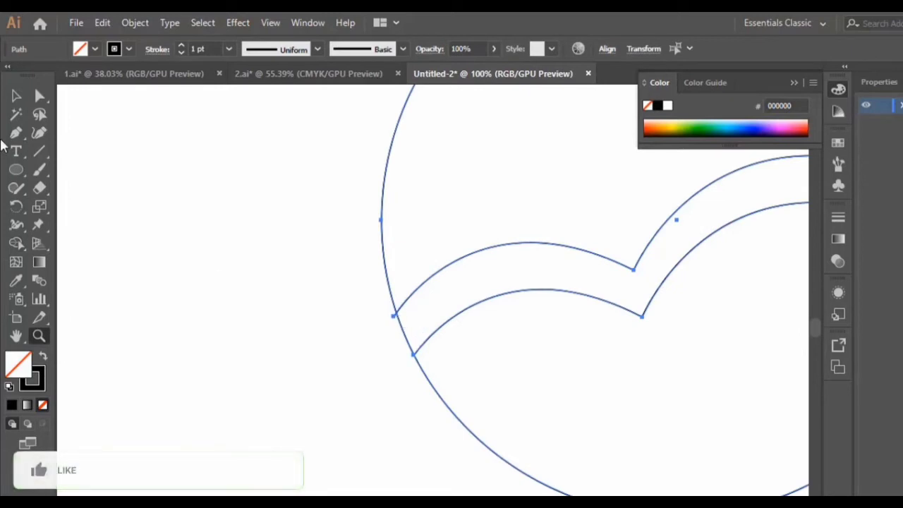
left_click(17, 244)
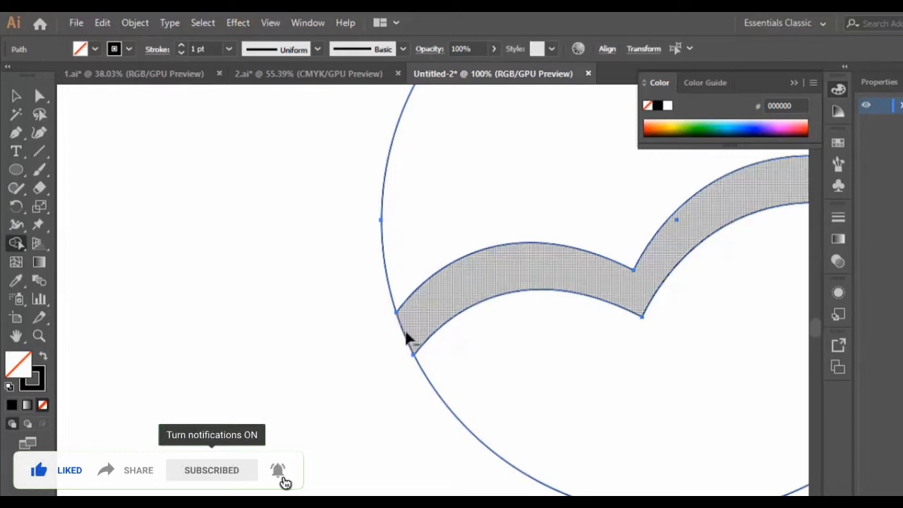
Remove the circle-edge pieces closing the band between the two hill curves at both ends with the Shape Builder tool, and deselect the artwork.
left_click(407, 340, "alt")
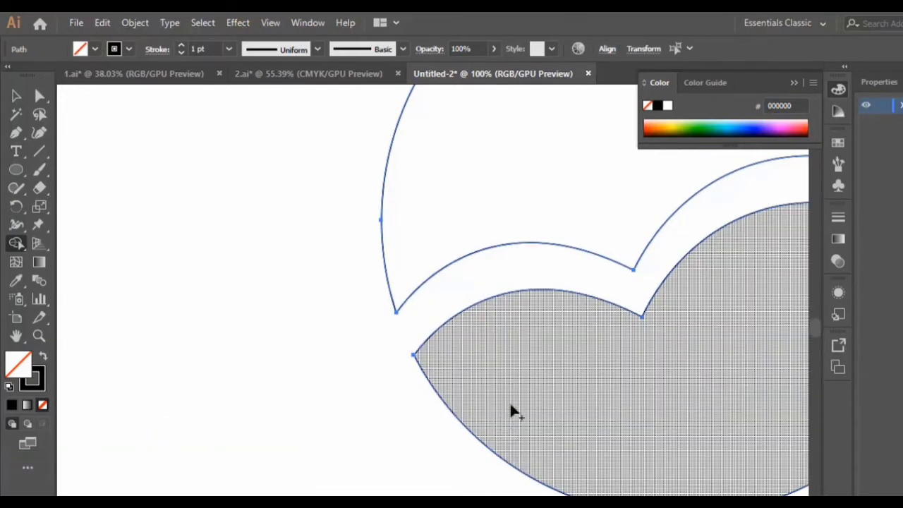
key("ctrl+minus")
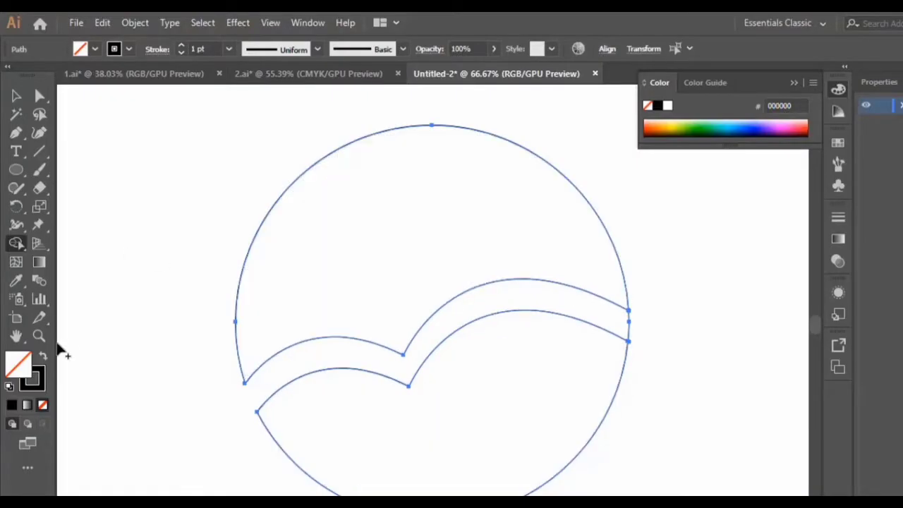
key("z")
left_click(636, 334)
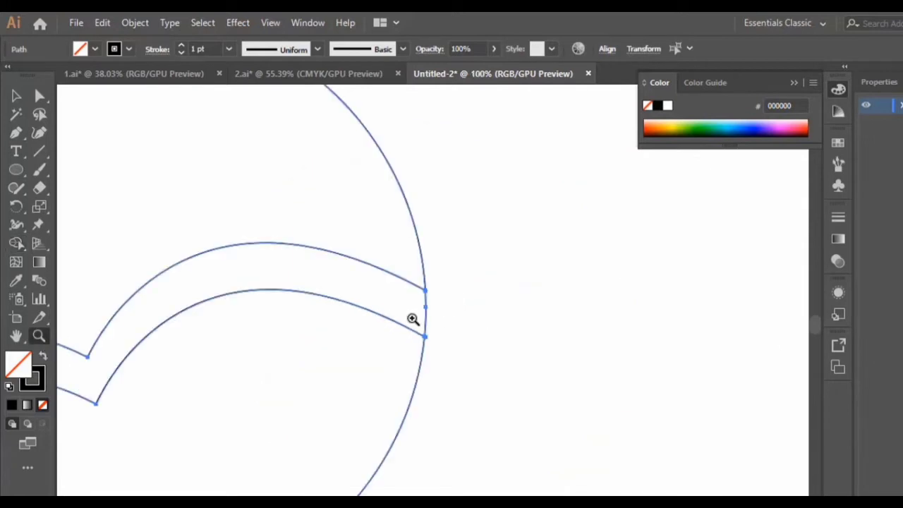
left_click(411, 319)
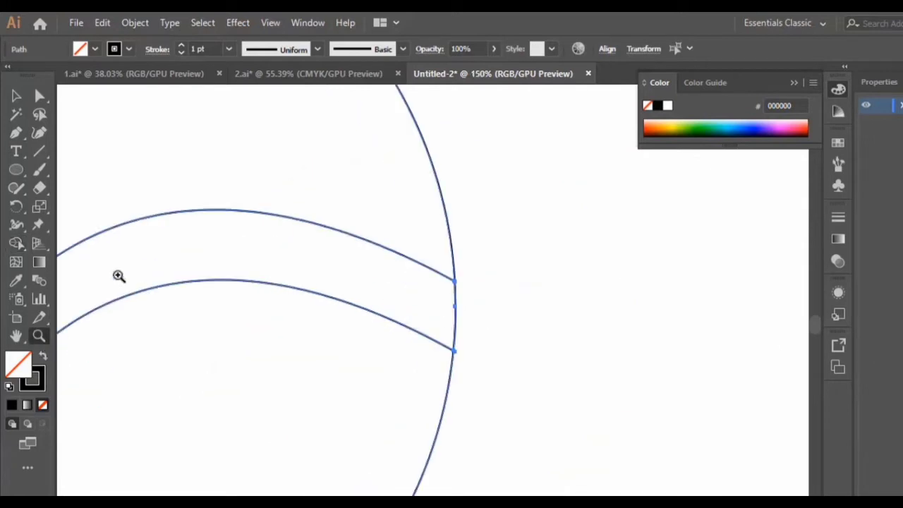
left_click(15, 243)
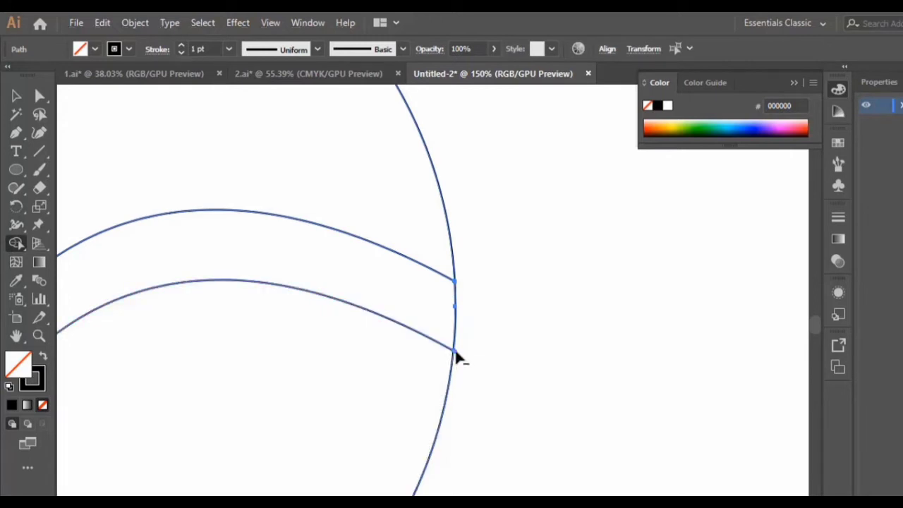
left_click(455, 335, "alt")
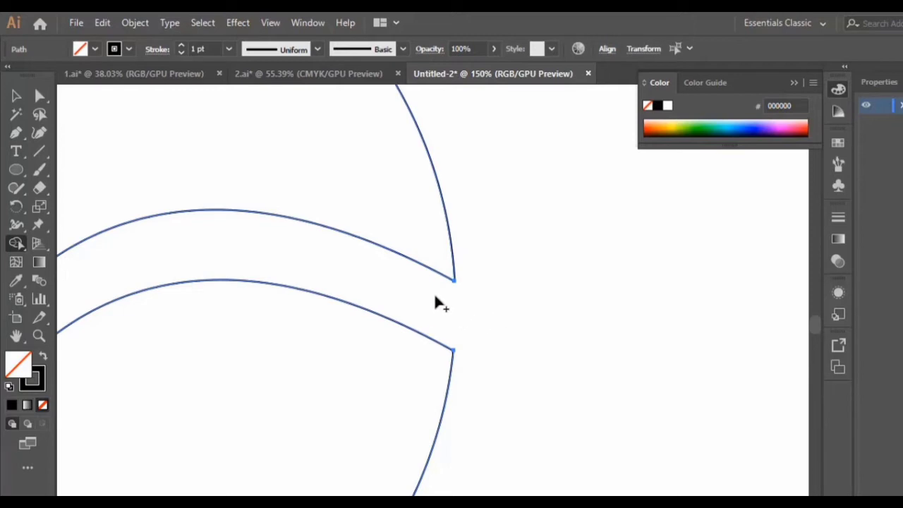
key("ctrl+minus")
key("ctrl+minus")
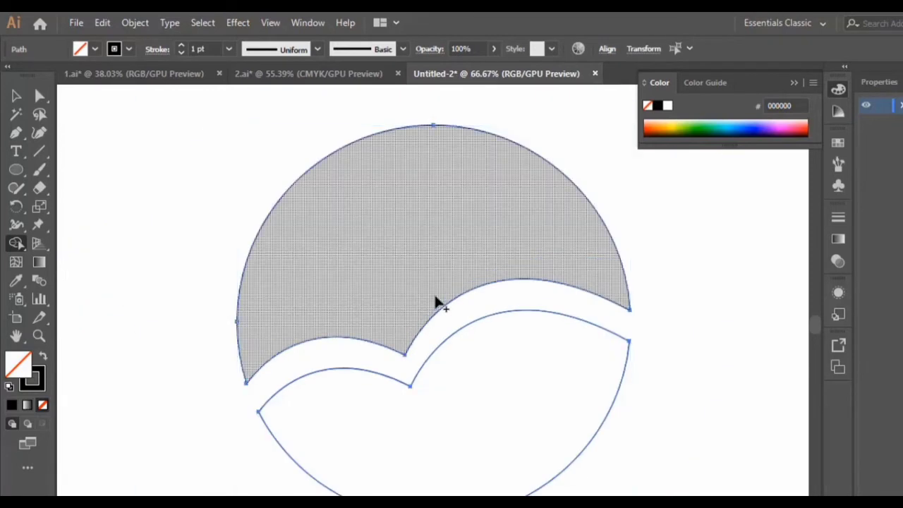
scroll(212, 207, "down", 1)
left_click(17, 95)
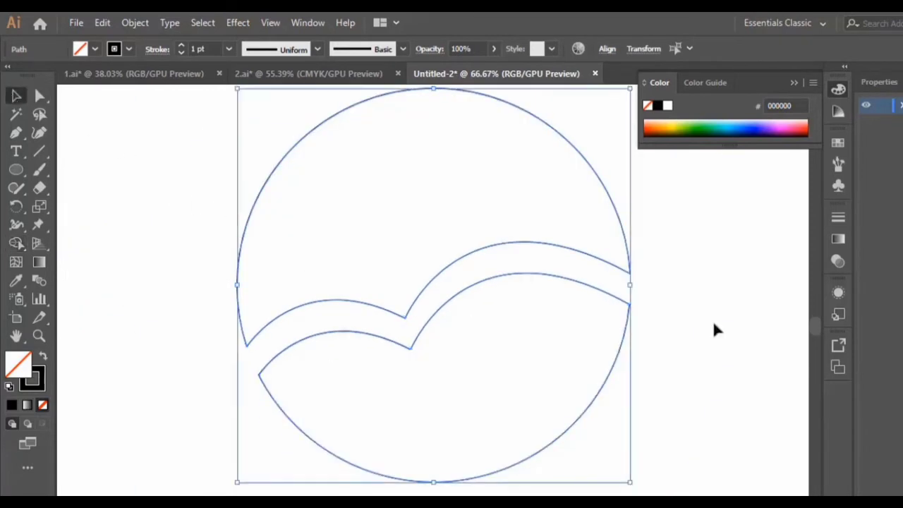
left_click(713, 323)
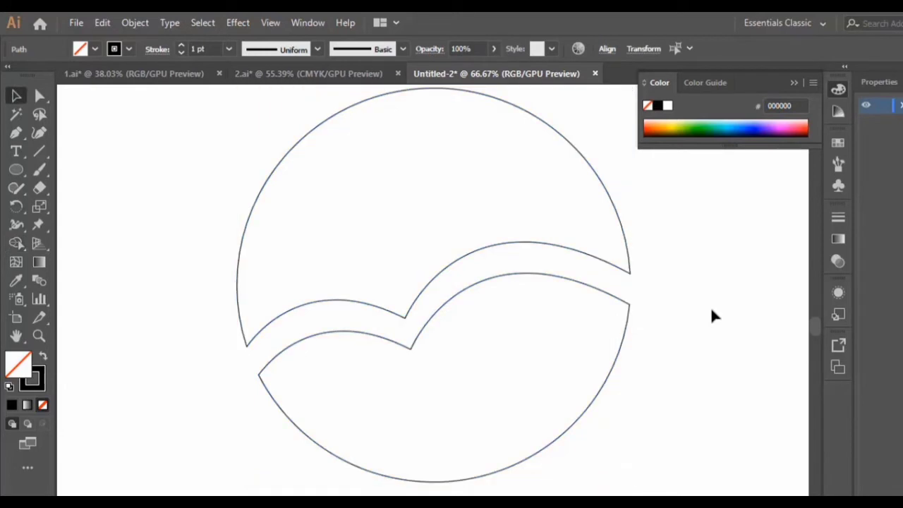
Add an anchor near the lower hill shape's right corner with the Curvature tool and pull the corner anchor down along the circle's edge.
left_click(618, 337)
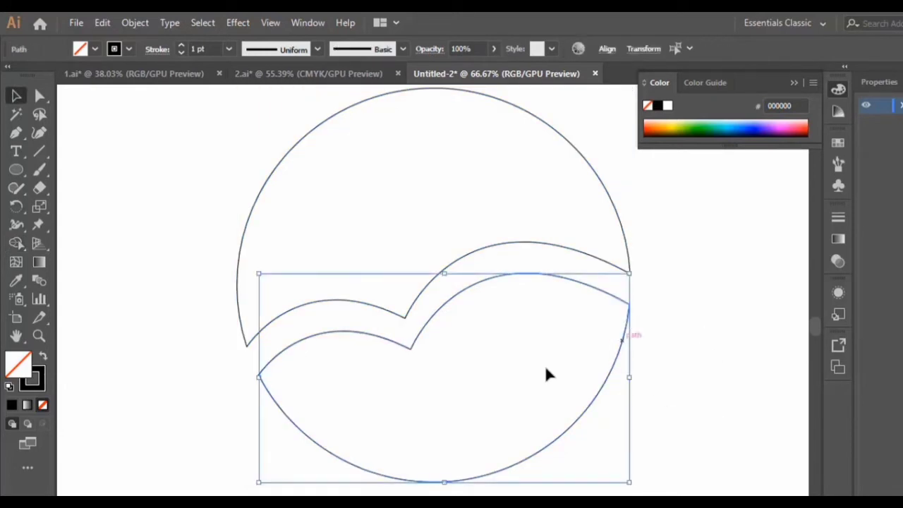
left_click(39, 336)
left_click(628, 326)
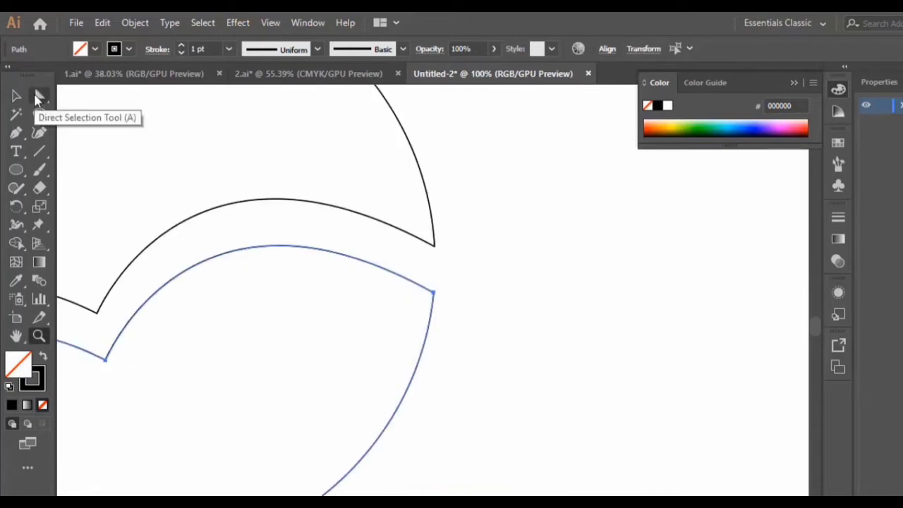
left_click(39, 97)
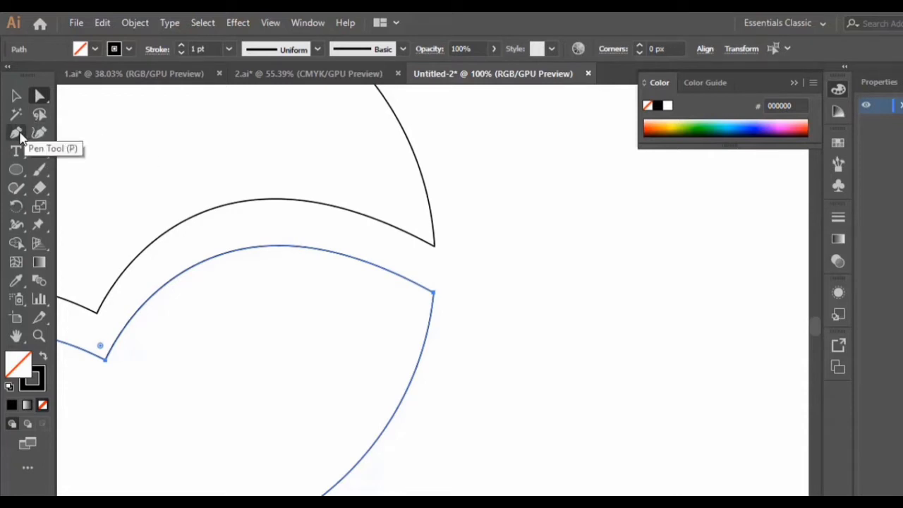
left_click(15, 133)
left_click(38, 133)
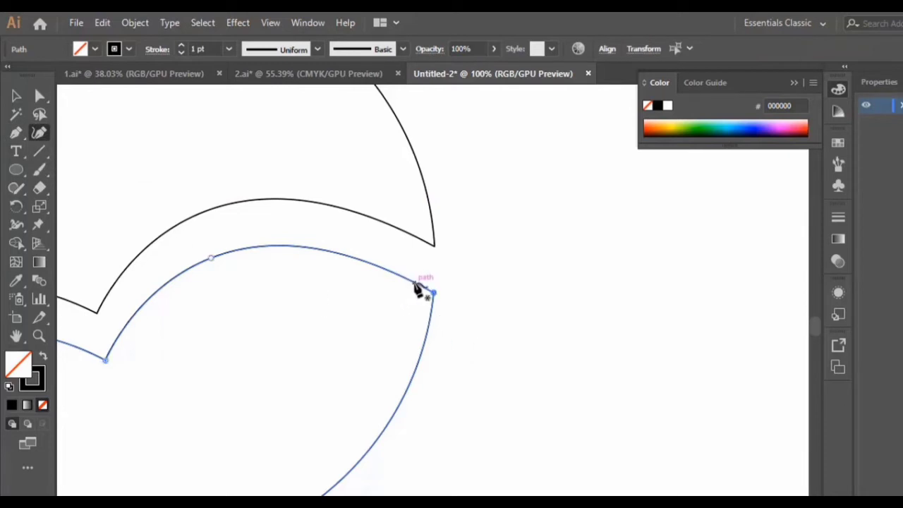
left_click(417, 288)
left_click(411, 281)
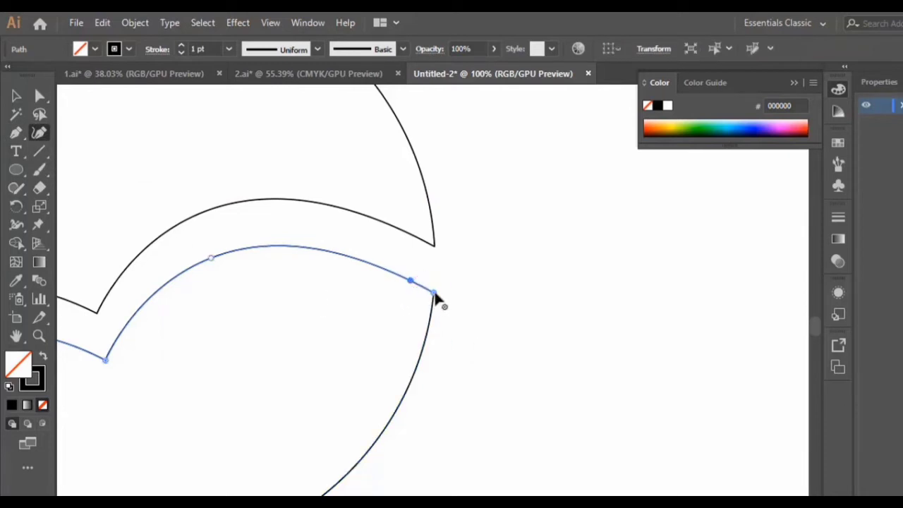
left_click_drag(435, 294, 433, 312)
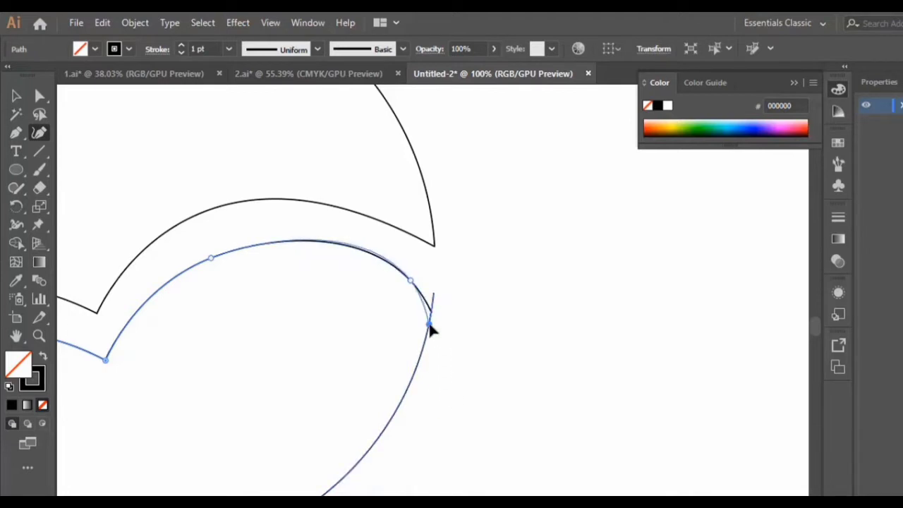
left_click(430, 333)
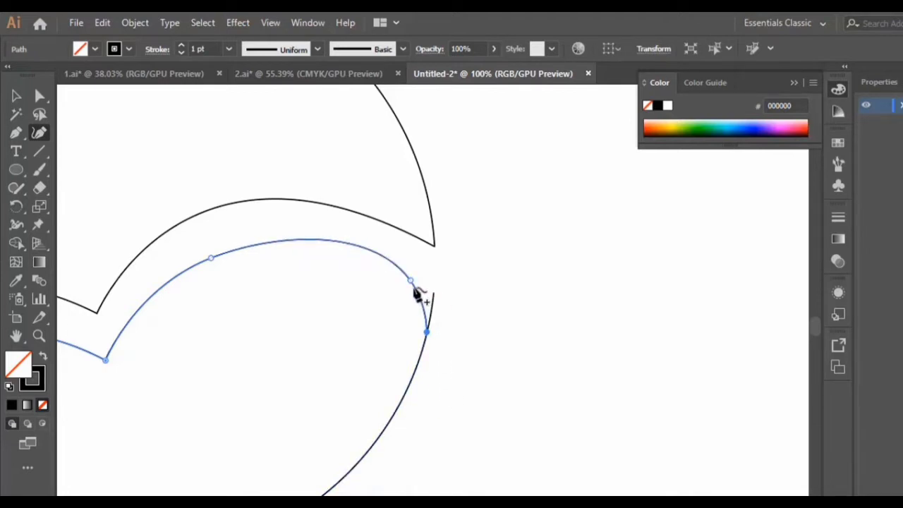
Add an anchor on the lower shape's right arc and reposition the neighbouring anchors to form a smooth, rounded right shoulder.
left_click(345, 243)
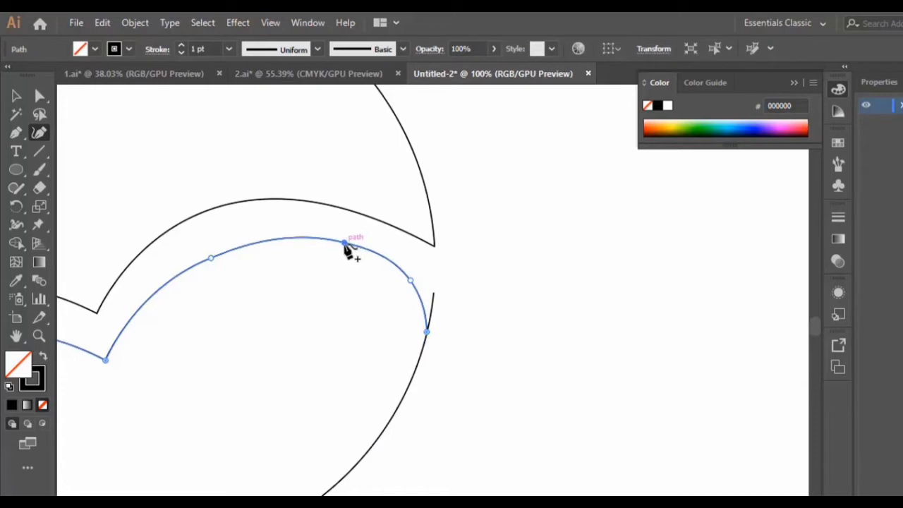
left_click_drag(344, 244, 341, 251)
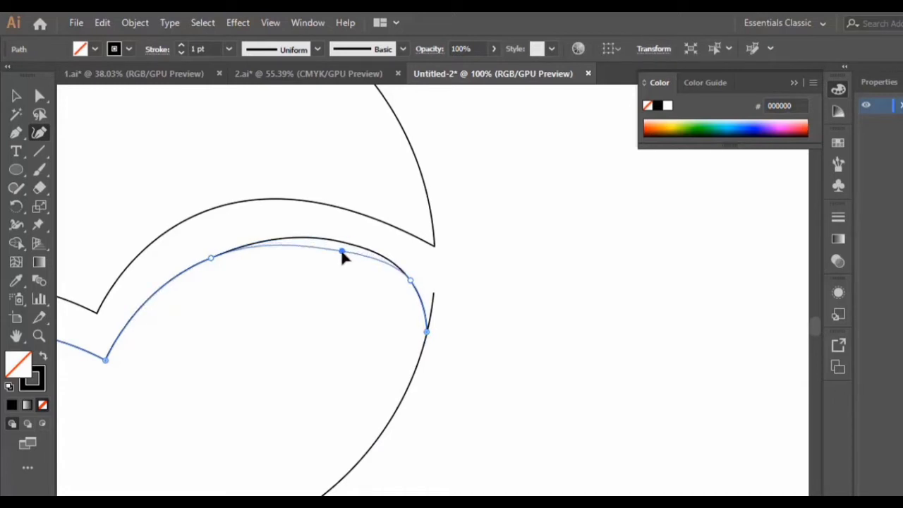
left_click_drag(412, 282, 422, 298)
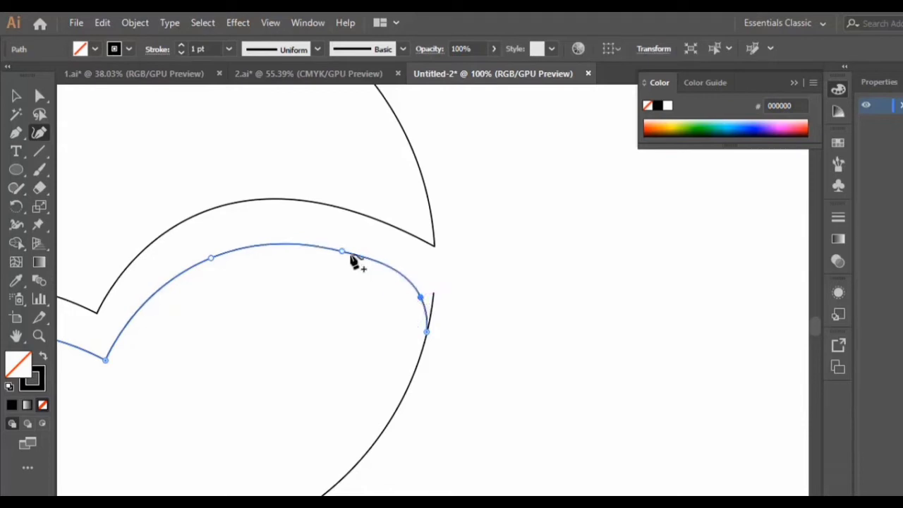
left_click_drag(343, 252, 339, 246)
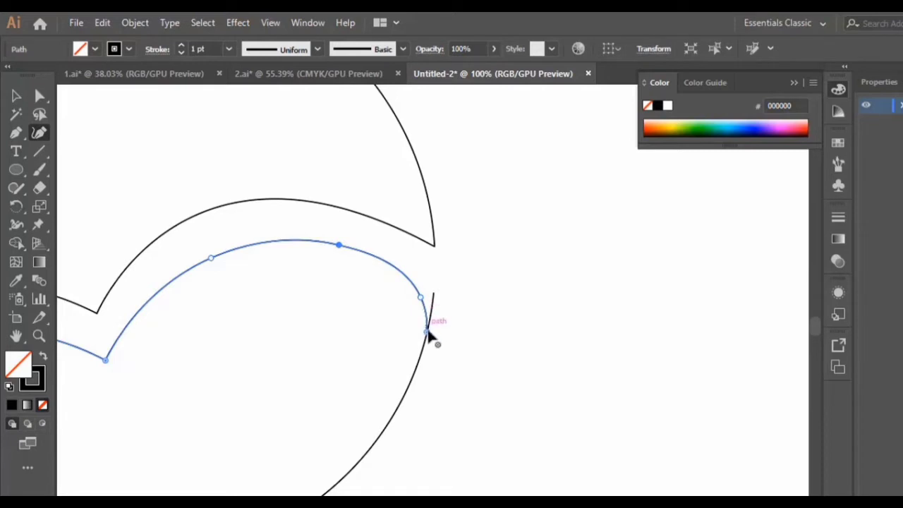
left_click_drag(427, 332, 426, 345)
left_click_drag(421, 299, 413, 296)
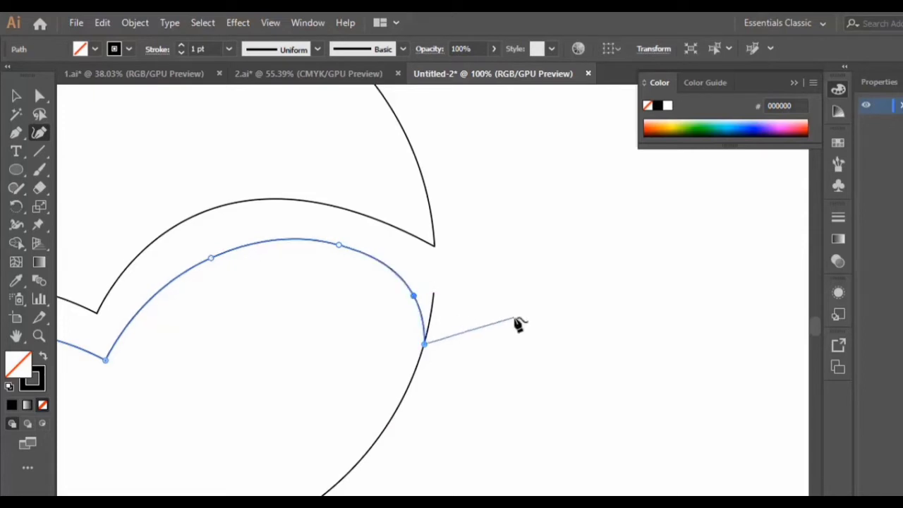
Trim the leftover circle-edge stub beside the lower shape's rounded right shoulder using the Shape Builder tool.
left_click(16, 95)
left_click_drag(282, 365, 292, 393)
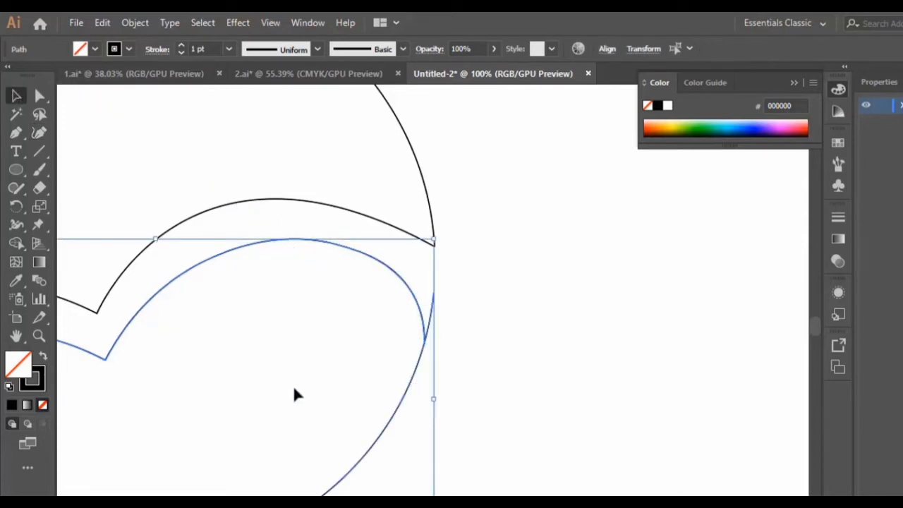
left_click(98, 310, "shift")
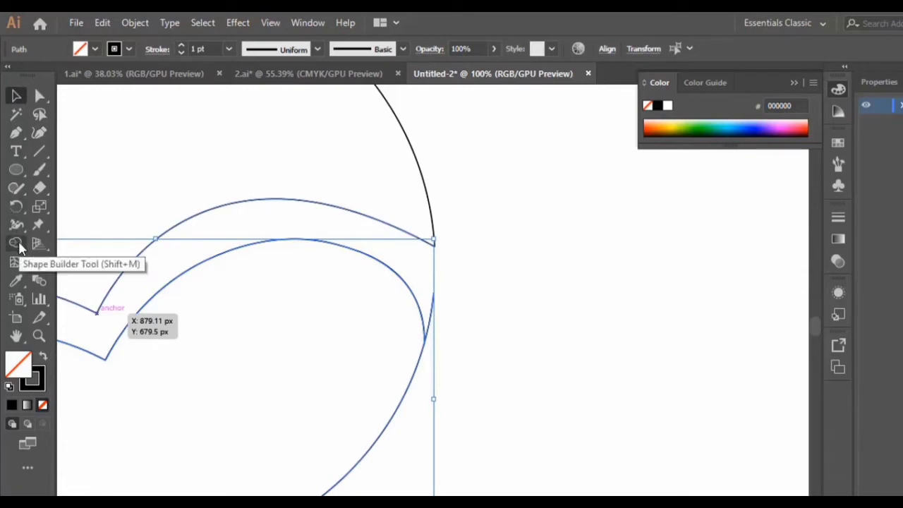
left_click(17, 243)
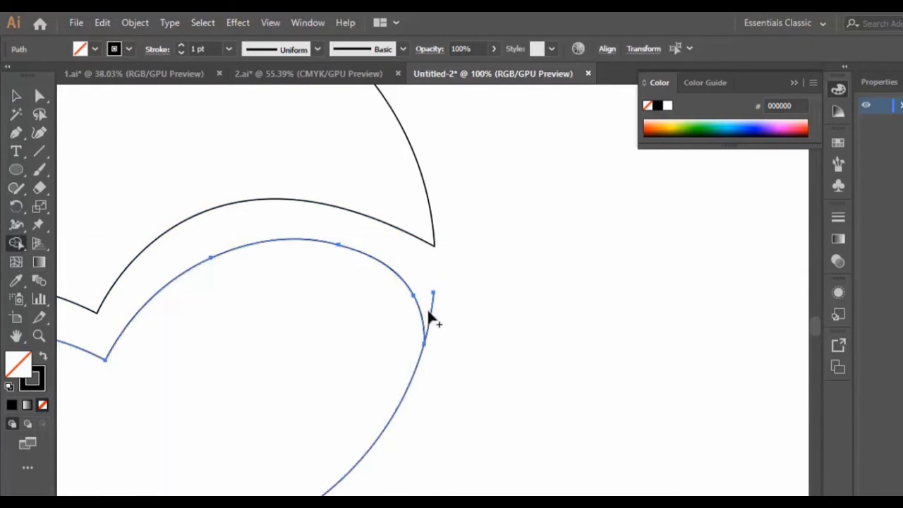
left_click(429, 308, "alt")
key("p")
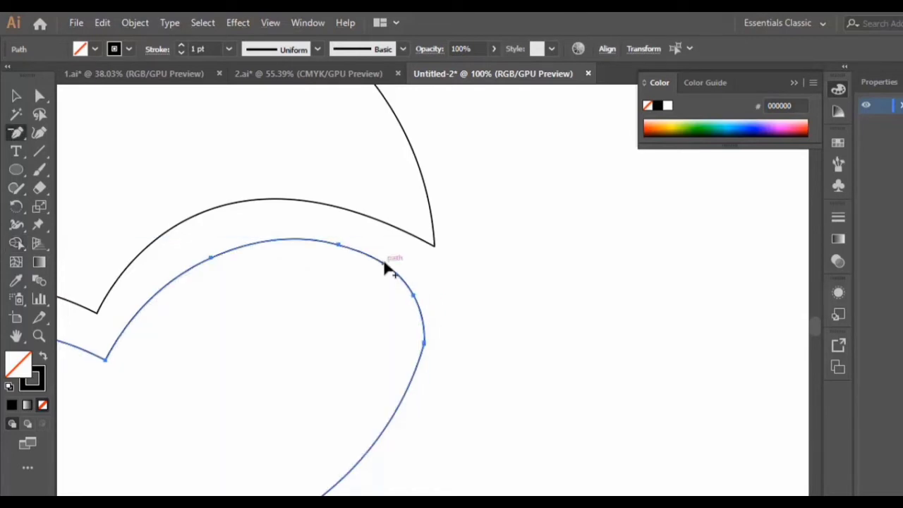
Smooth the lower shape's right corner with the Curvature tool by lowering its anchor slightly and pulling a new anchor above it outward.
left_click(39, 336)
left_click(428, 346)
left_click(417, 320)
left_click(439, 328)
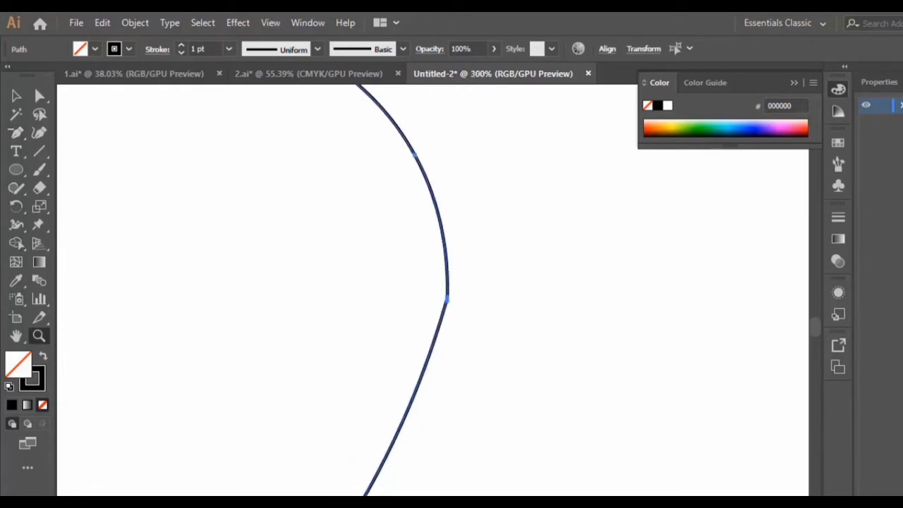
left_click(14, 93)
left_click(595, 340)
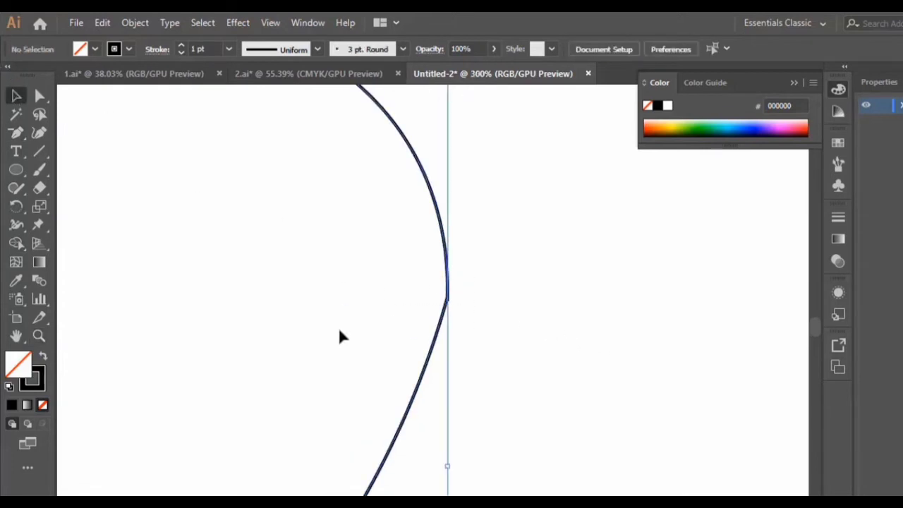
key("ctrl+a")
left_click(39, 132)
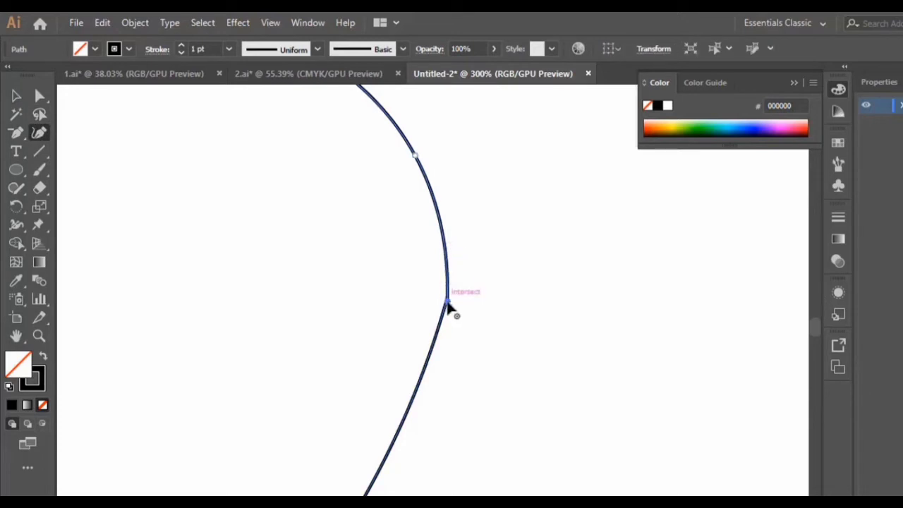
left_click_drag(447, 300, 443, 314)
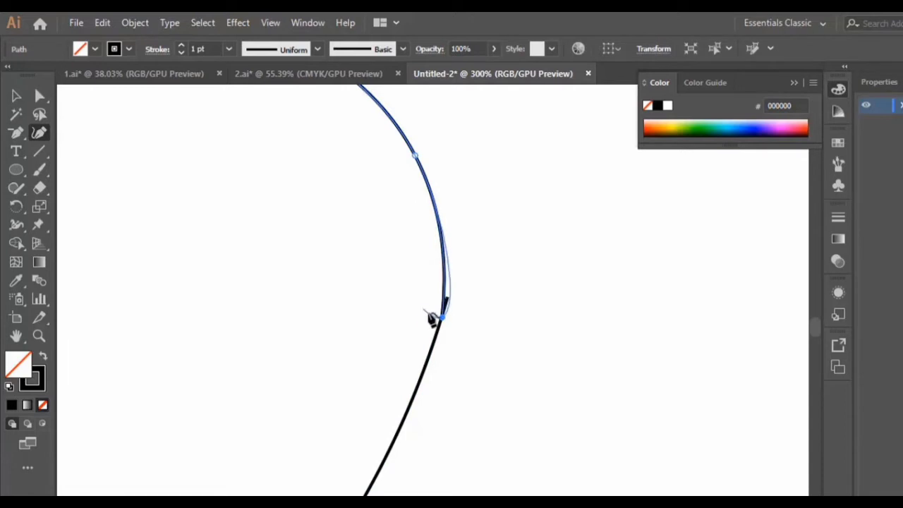
left_click(444, 251)
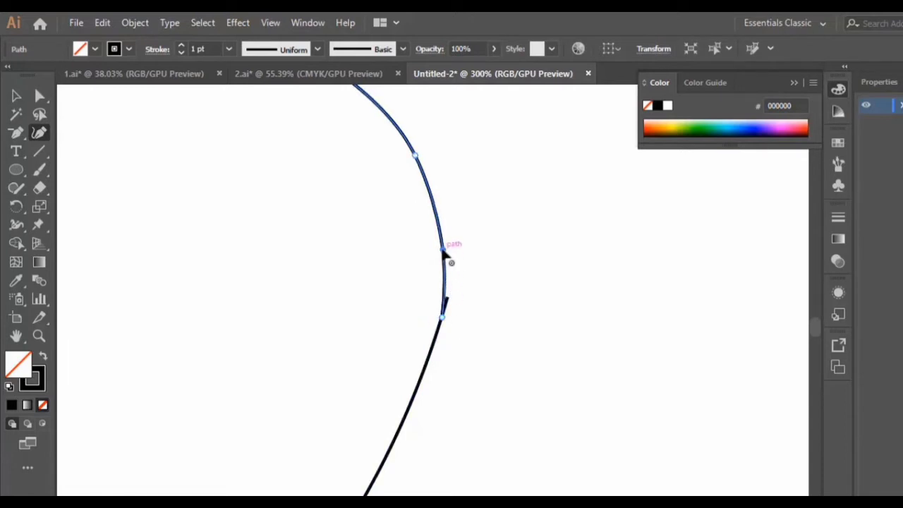
left_click_drag(444, 251, 448, 247)
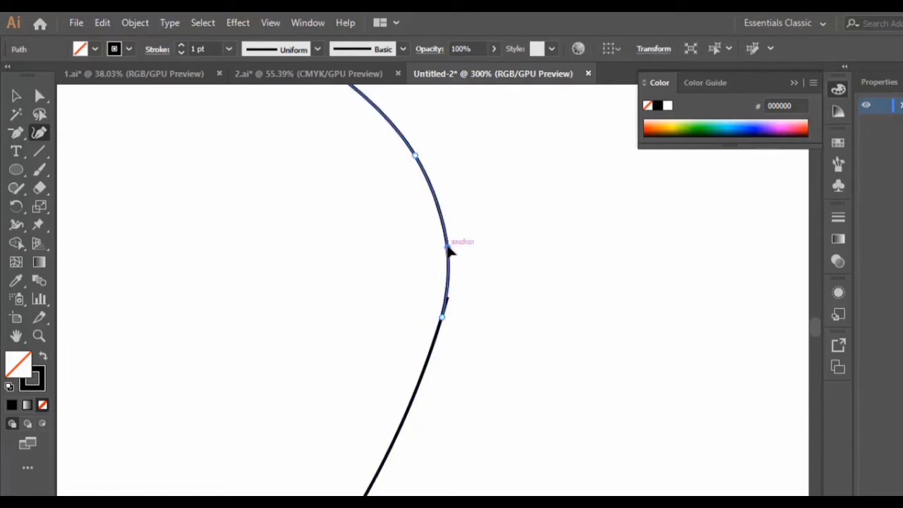
scroll(409, 251, "down", 2)
scroll(419, 276, "up", 2)
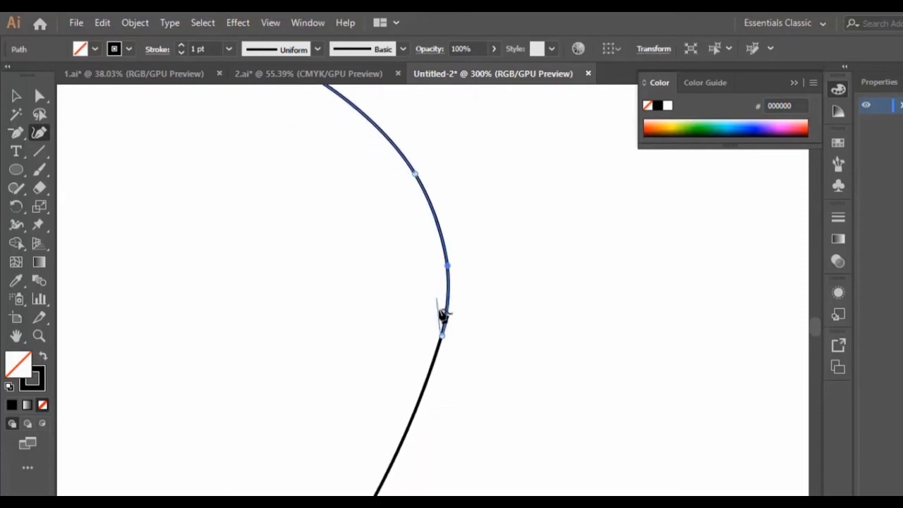
Clean up the tiny overlapping path end at the smoothed right corner of the lower shape with the Shape Builder tool.
left_click(17, 95)
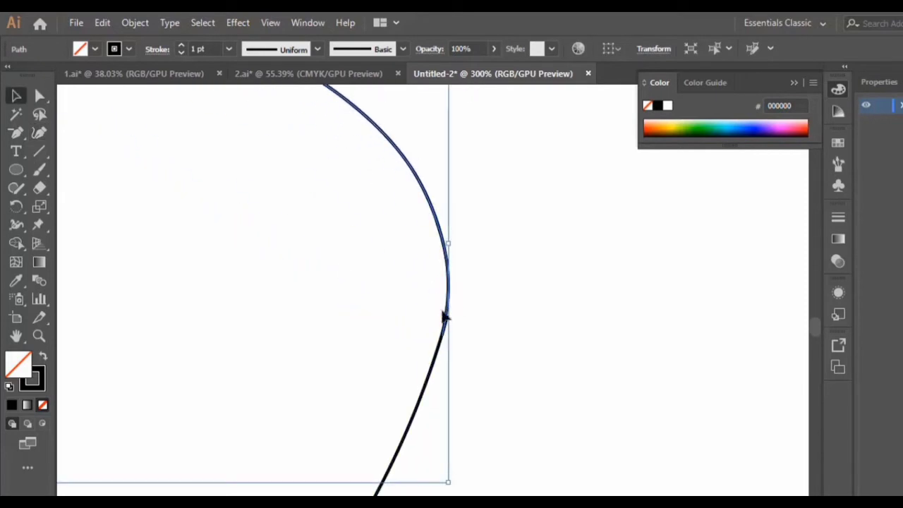
left_click(16, 243)
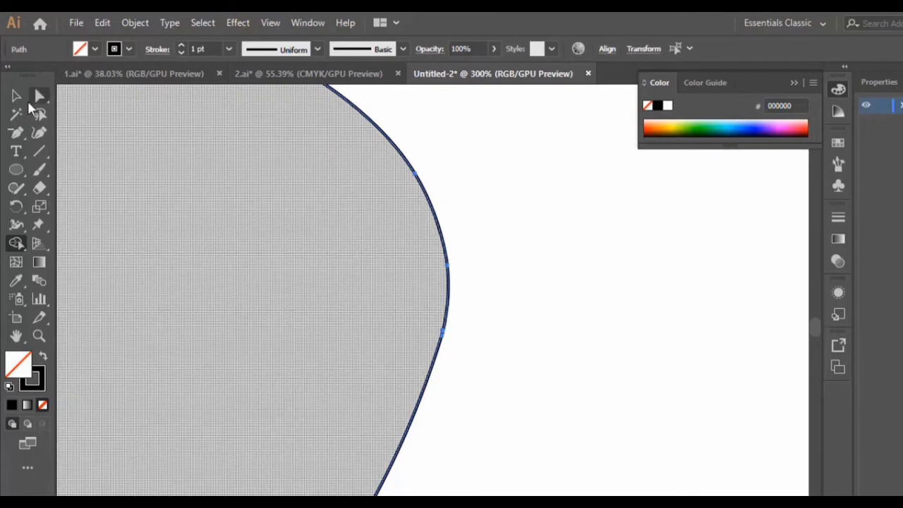
key("ctrl+minus")
key("ctrl+minus")
key("ctrl+minus")
key("ctrl+minus")
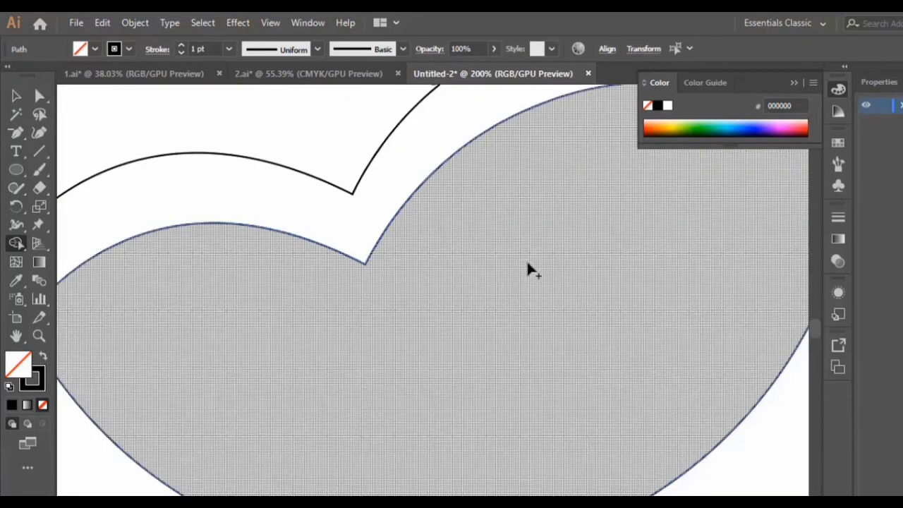
Draw a curve with the Pen tool from the top of the lower shape's right hill down to its bottom edge, bowing outward.
key("ctrl+minus")
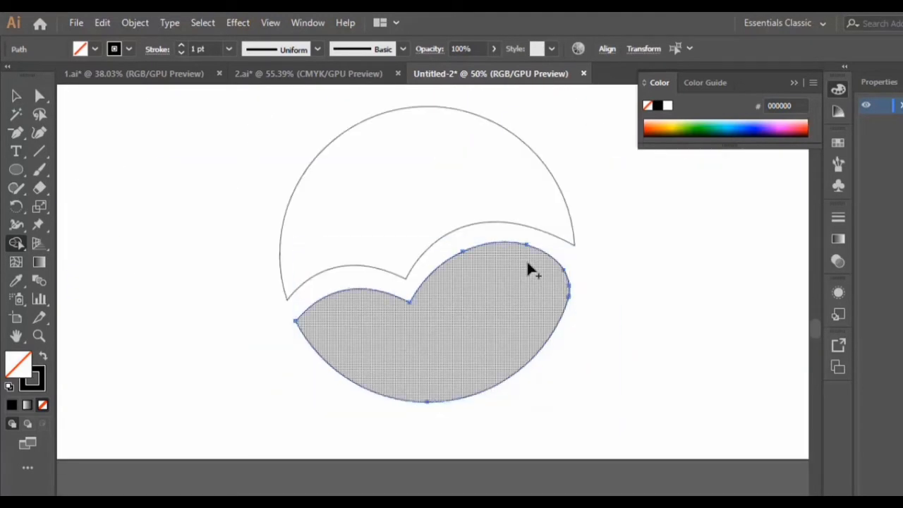
left_click(16, 95)
left_click(656, 332)
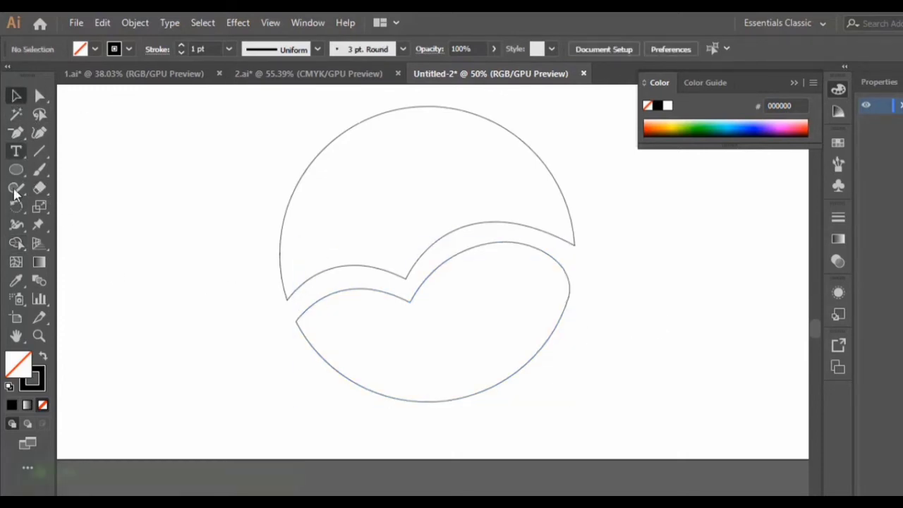
left_click_drag(16, 132, 80, 140)
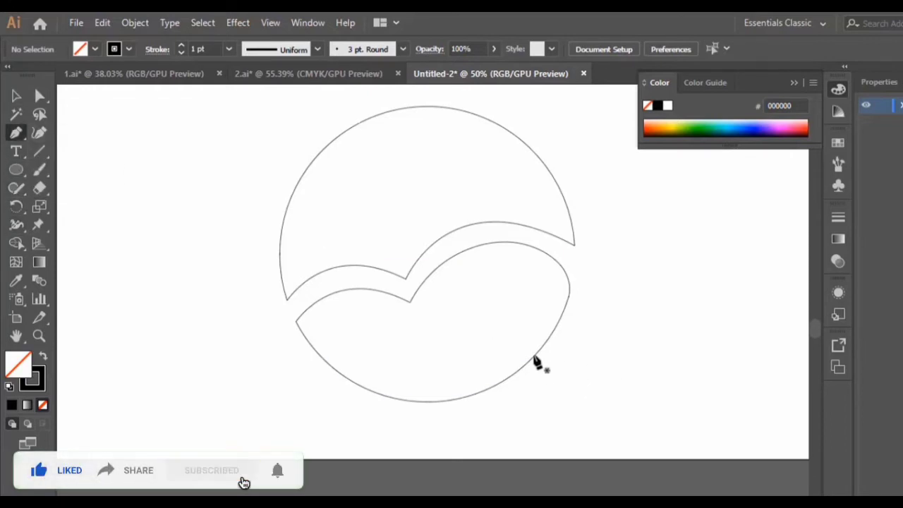
left_click(510, 243)
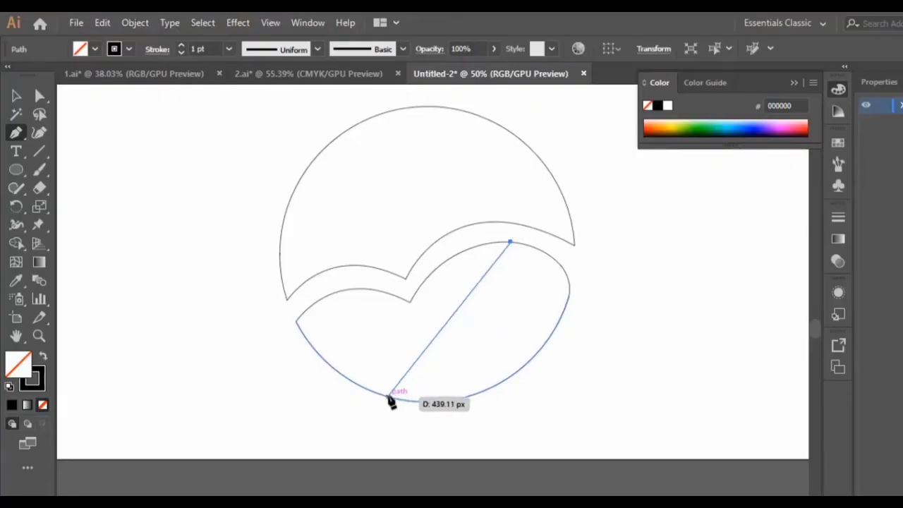
left_click_drag(388, 397, 249, 406)
key("Escape")
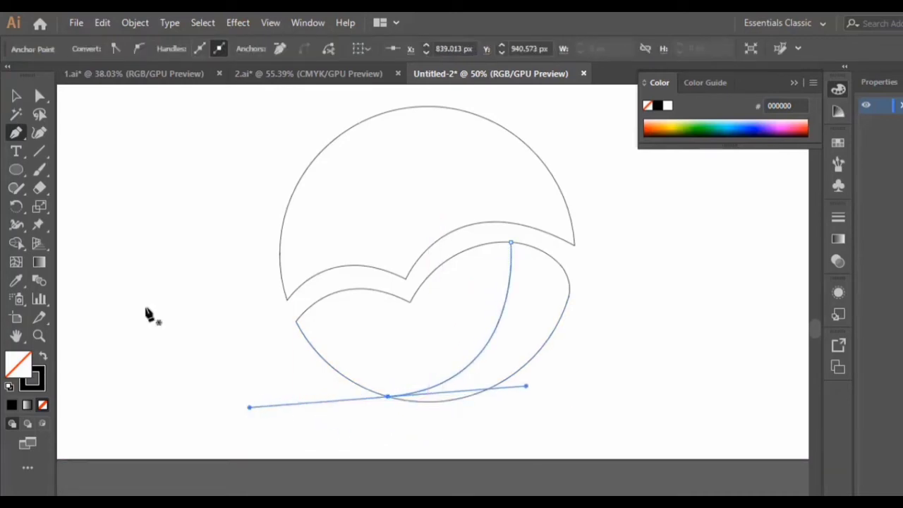
Try to split off the lower shape's right crescent along the new curve with the Shape Builder tool.
left_click(16, 95)
left_click(618, 372)
left_click_drag(572, 391, 356, 316)
left_click(16, 243)
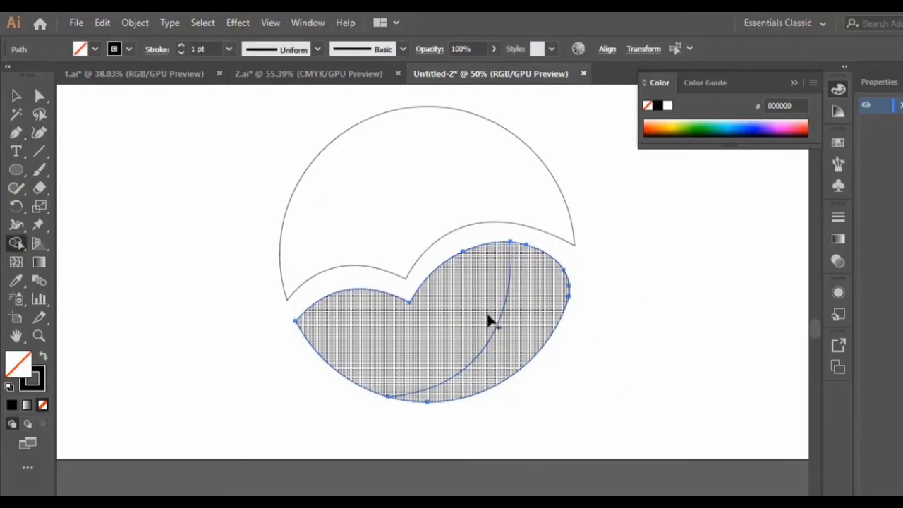
left_click(530, 330)
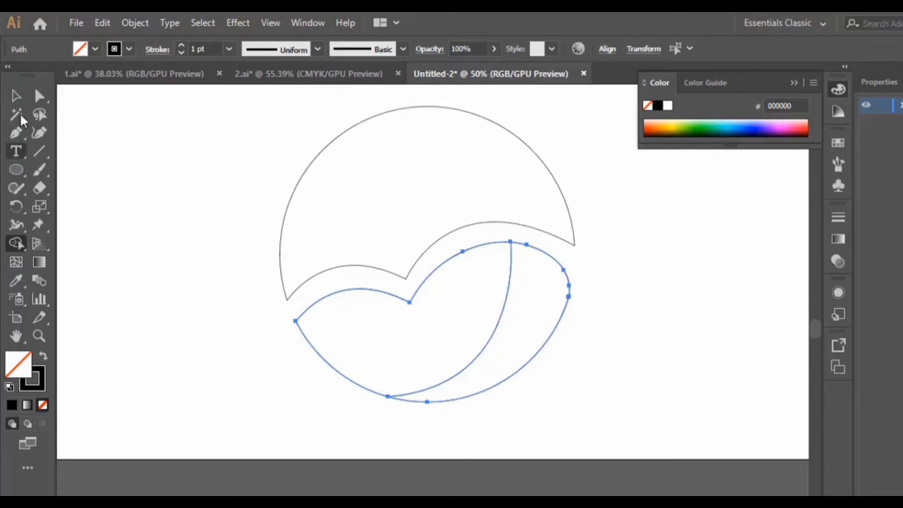
Extend the curve's lower end slightly past the lower shape's bottom edge with the Curvature tool.
key("v")
left_click(39, 336)
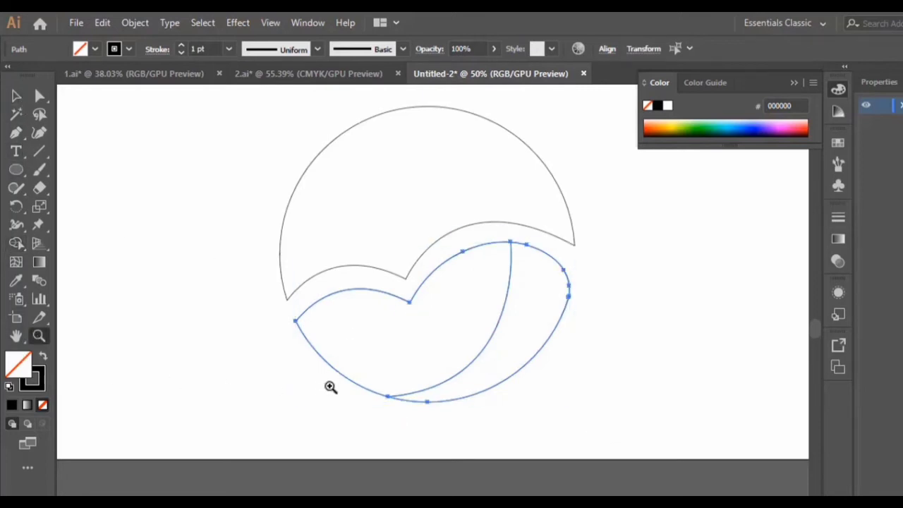
left_click(386, 394)
left_click(437, 337)
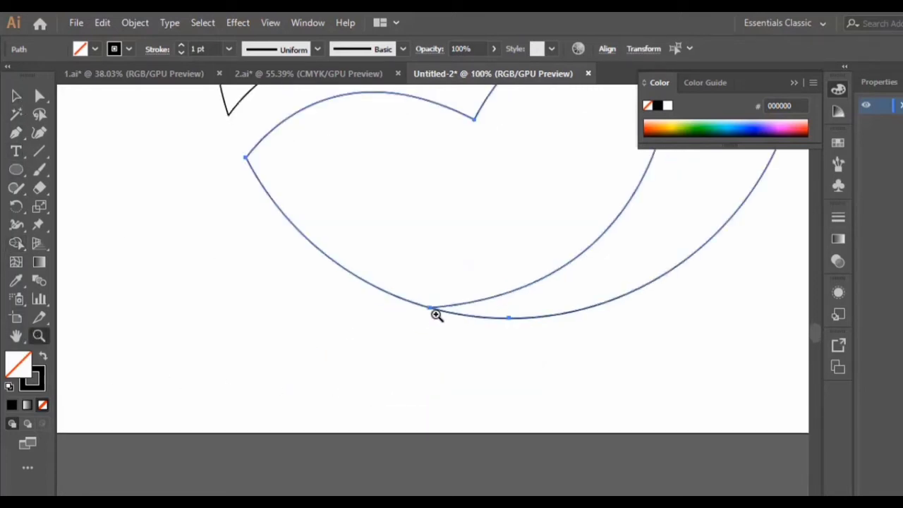
left_click(436, 314)
key("v")
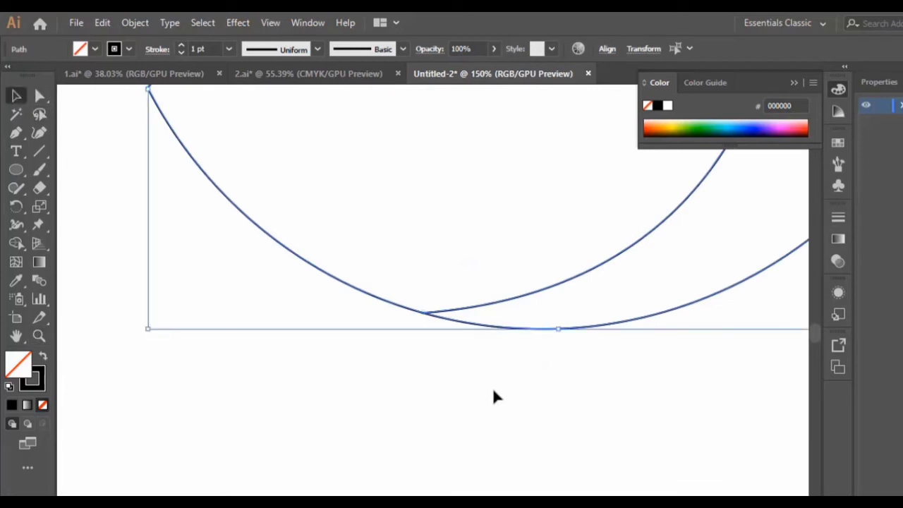
left_click(492, 387)
left_click(497, 305)
left_click(38, 132)
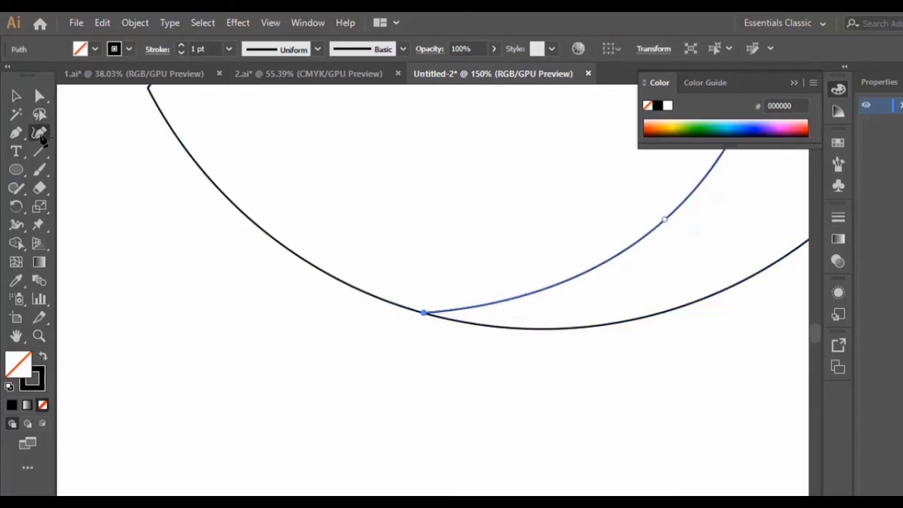
left_click_drag(422, 313, 407, 318)
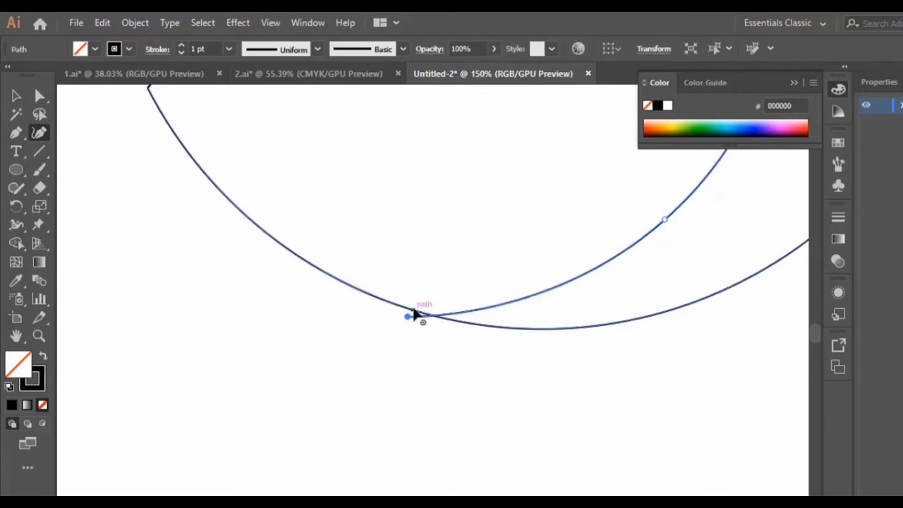
Select the lower shape's outlines together with the extended curve and try the Shape Builder tool on the region beside the crescent.
key("ctrl+minus")
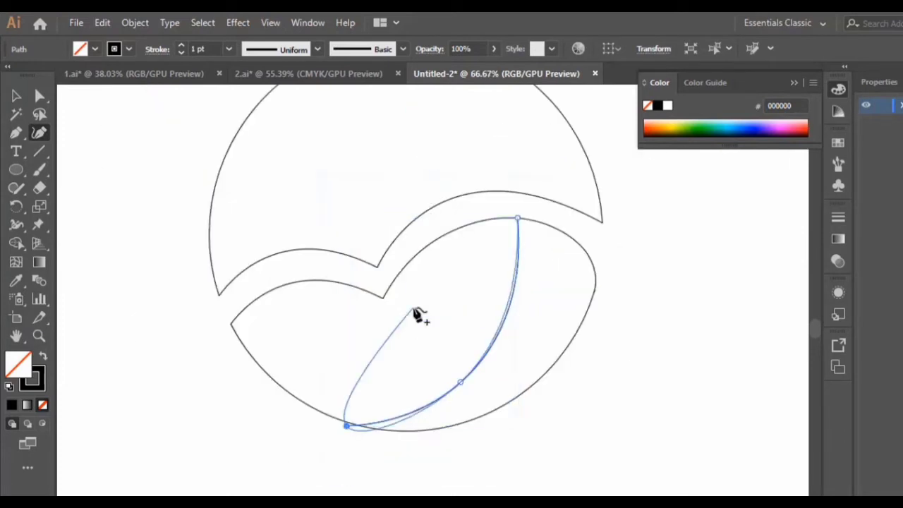
left_click(16, 96)
key("ctrl+minus")
left_click_drag(433, 400, 665, 290)
left_click(16, 244)
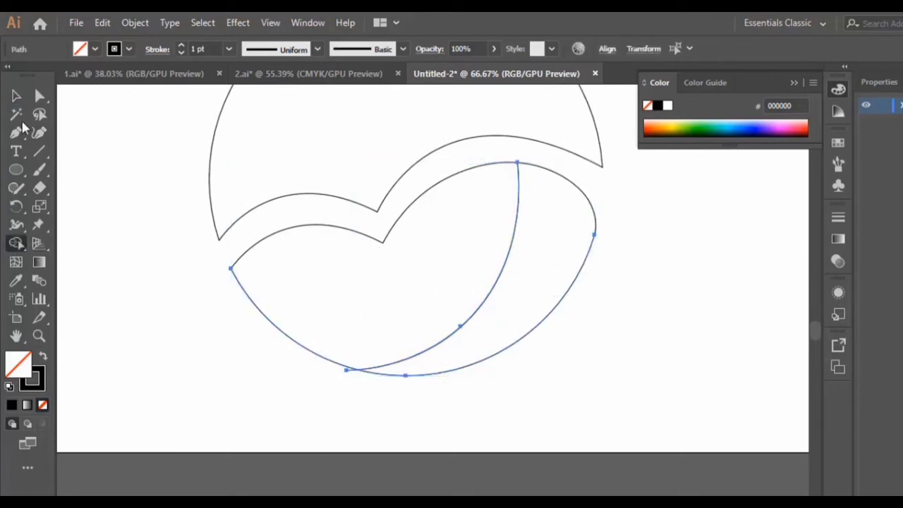
left_click(16, 95)
left_click(428, 388)
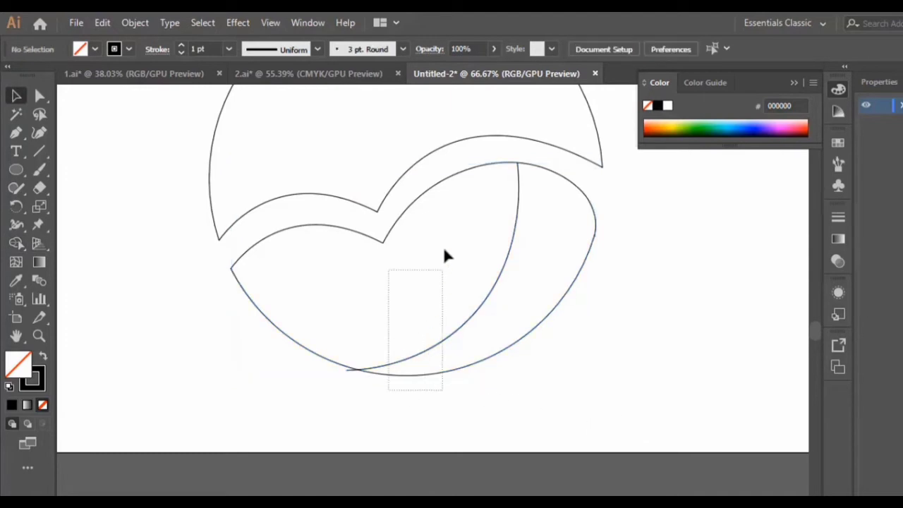
left_click_drag(444, 255, 438, 214)
left_click(17, 243)
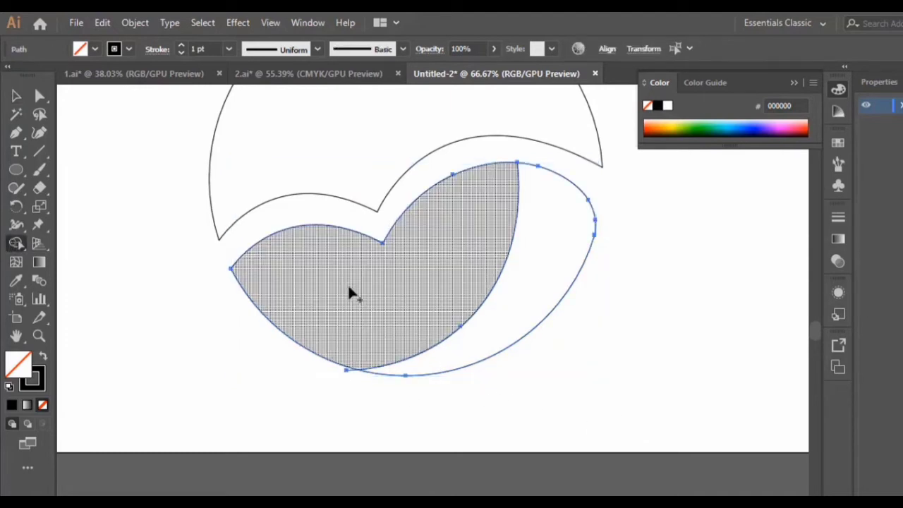
left_click(17, 95)
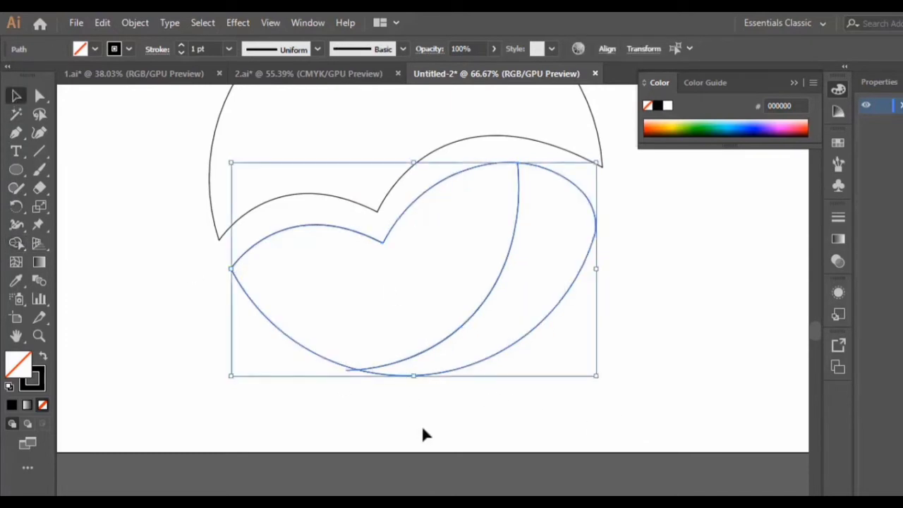
Trim the curve's stub protruding beyond the lower shape's bottom edge using the Shape Builder tool, and deselect everything.
left_click(423, 433)
left_click_drag(343, 388, 258, 369)
left_click(16, 243)
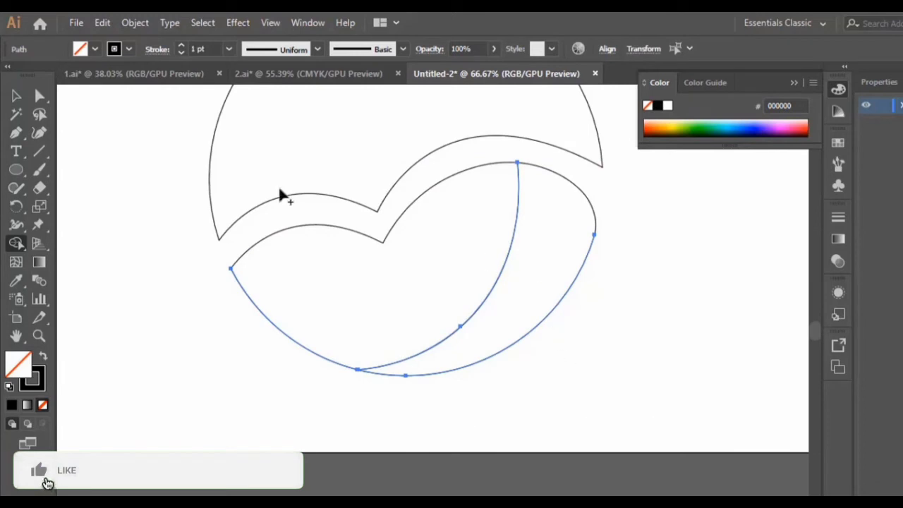
key("v")
left_click(677, 325)
scroll(638, 340, "up", 2)
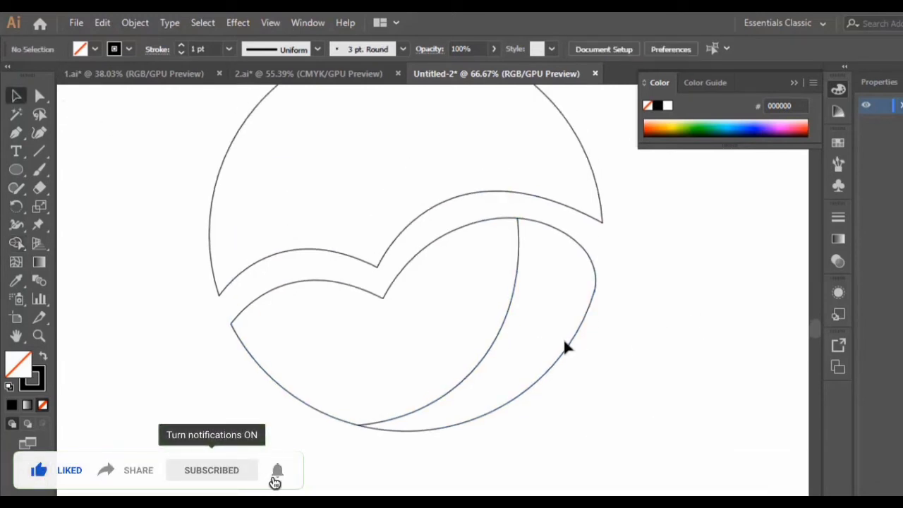
Draw an arched curve with the Pen tool from the lower shape's left edge to the notch between its two hills.
left_click(16, 132)
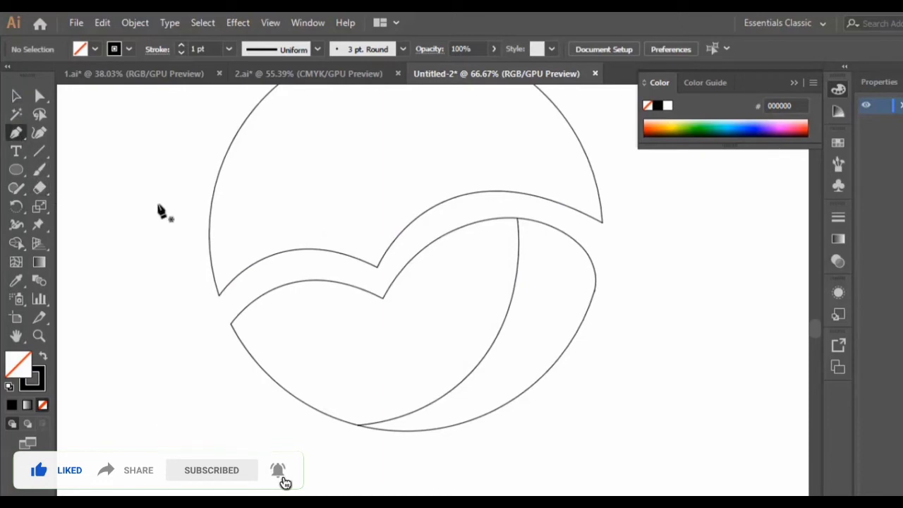
left_click(382, 296)
key("Escape")
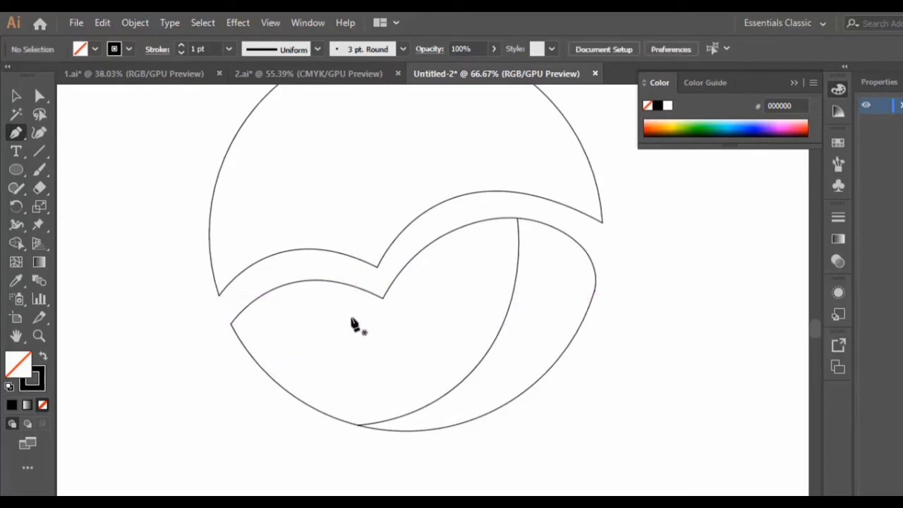
left_click(265, 371)
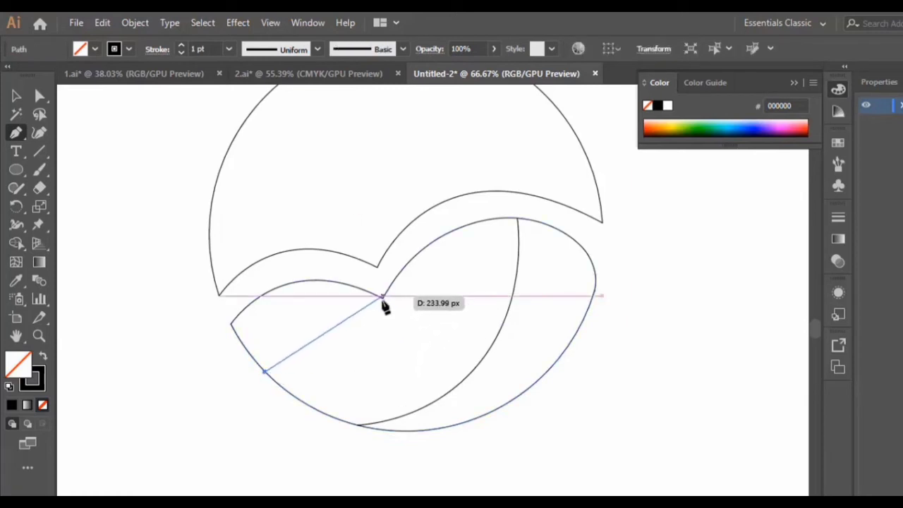
left_click_drag(382, 297, 445, 298)
Move the arched curve's right end exactly onto the notch between the lower shape's hills with the Curvature tool.
left_click(38, 336)
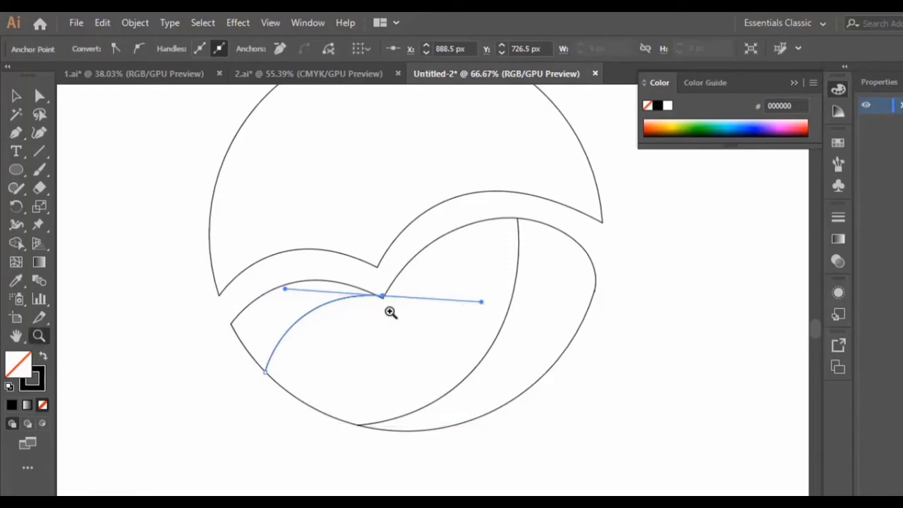
left_click(413, 303)
left_click(435, 318)
left_click(442, 326)
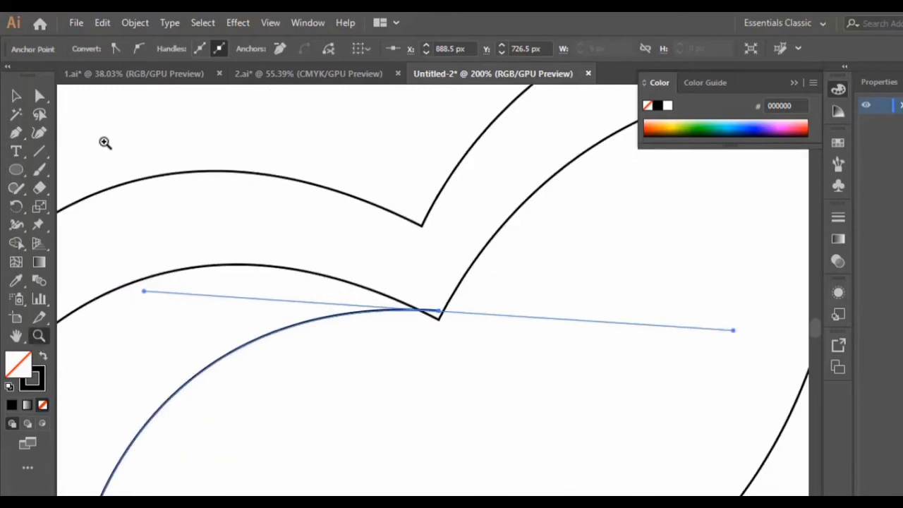
left_click(40, 134)
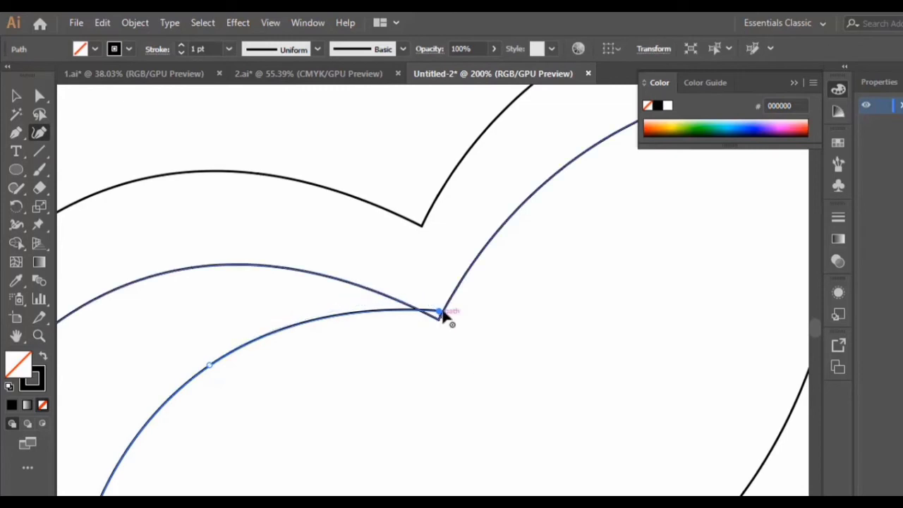
left_click_drag(439, 315, 440, 321)
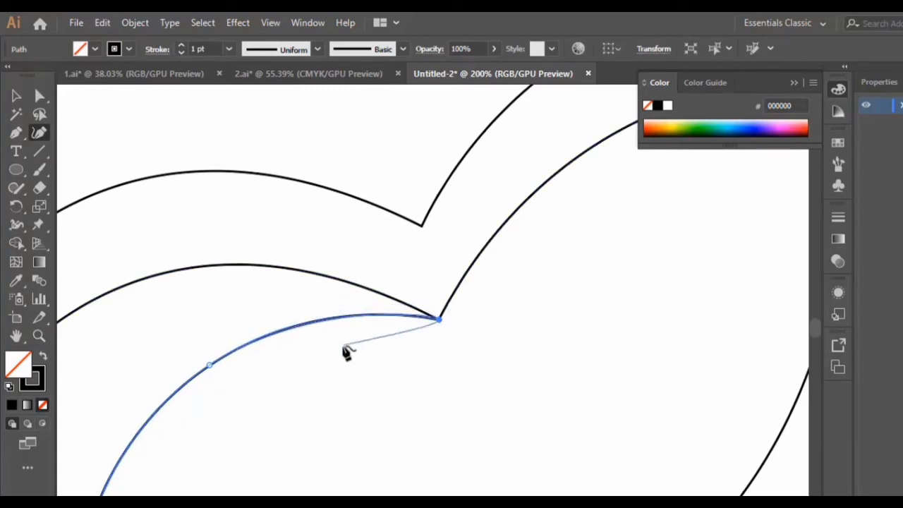
key("ctrl+minus")
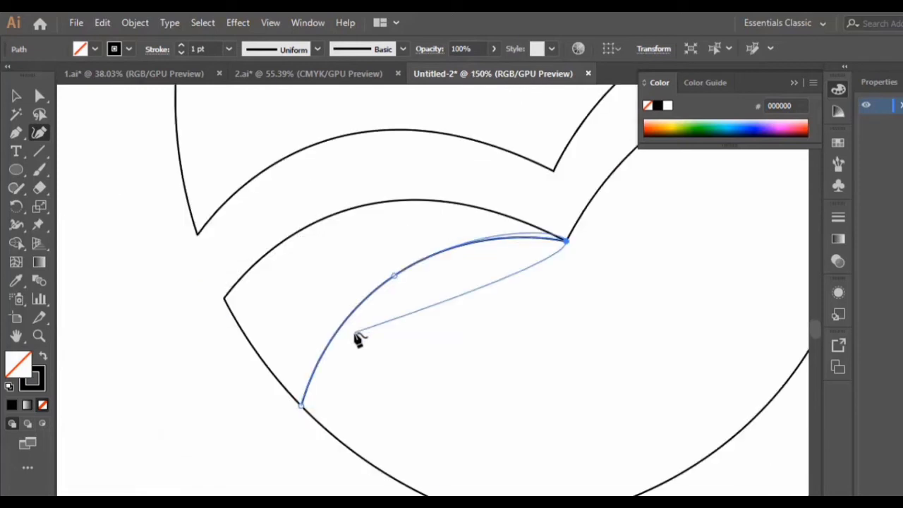
left_click(19, 97)
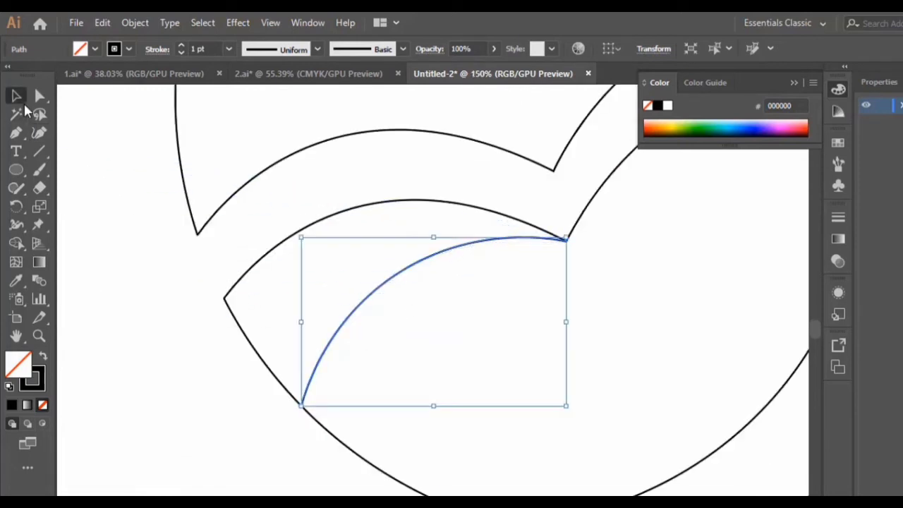
left_click(179, 443)
Select the lower shape with both inner curves and try the Shape Builder tool on its regions.
key("ctrl+minus")
key("ctrl+minus")
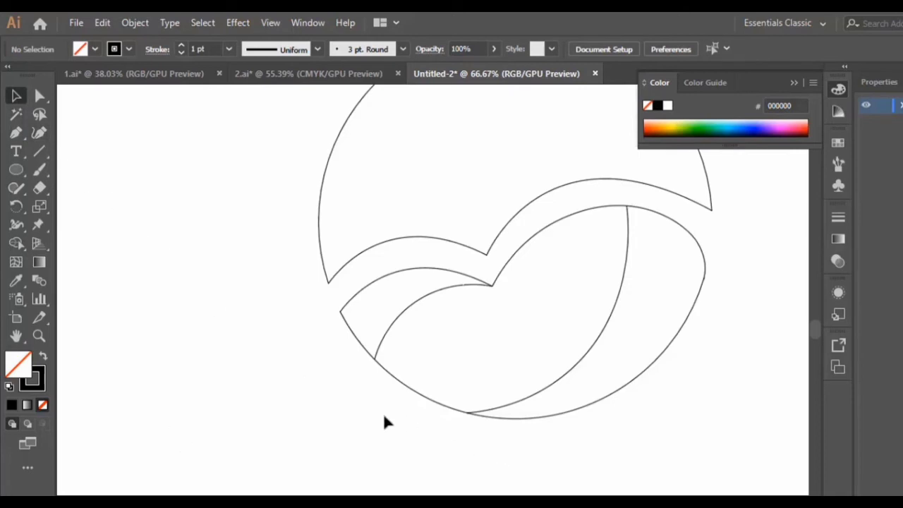
left_click_drag(374, 417, 739, 261)
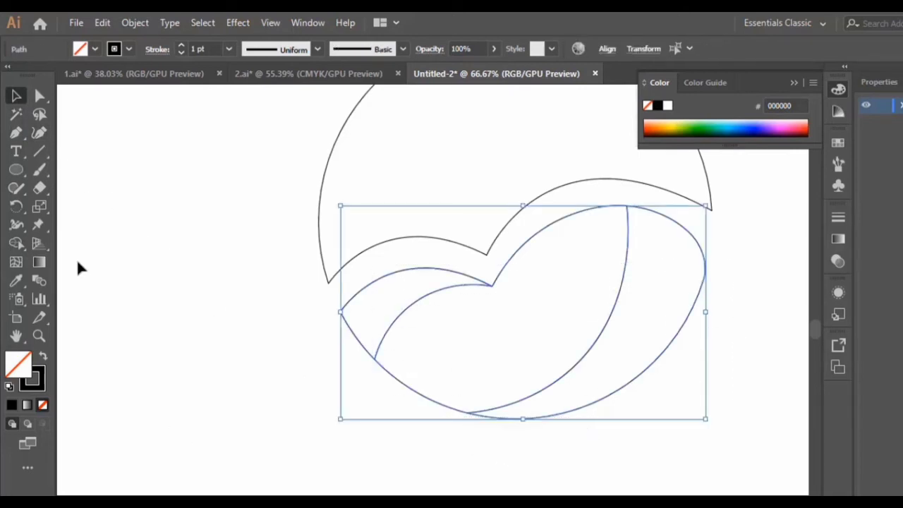
left_click(15, 244)
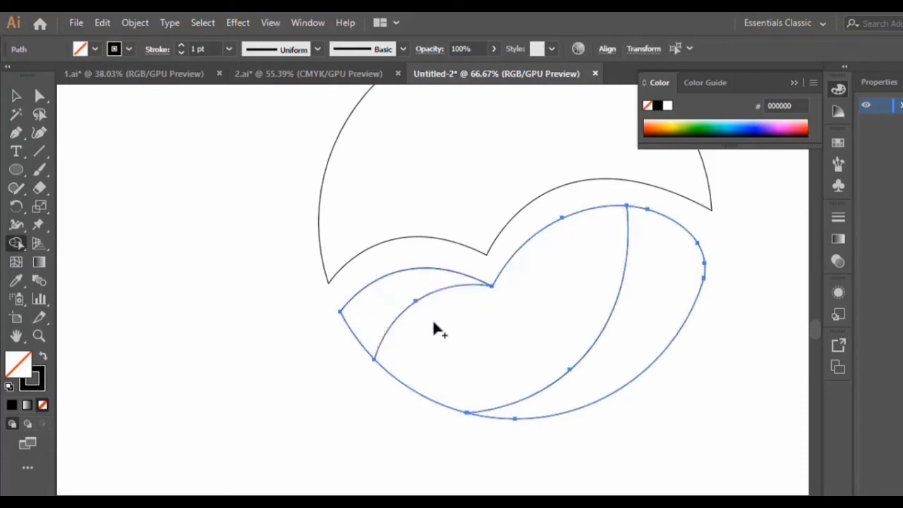
scroll(229, 373, "up", 2)
left_click(16, 95)
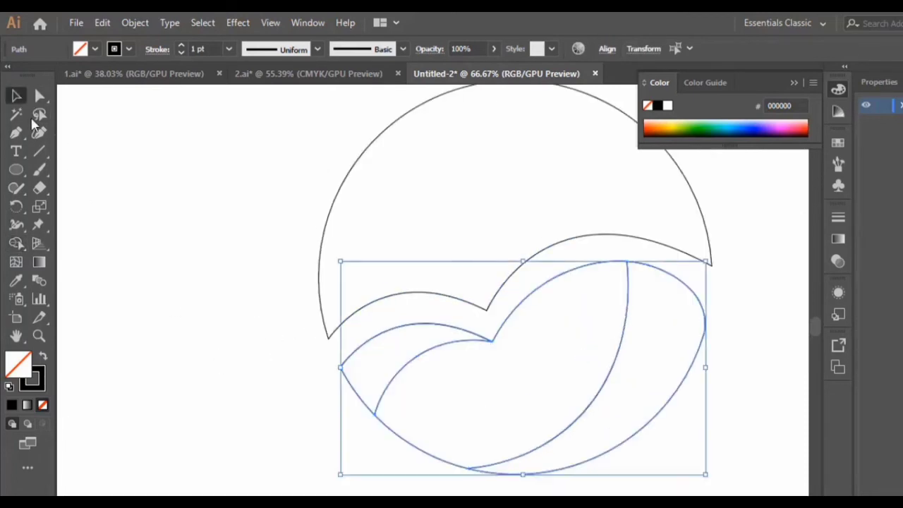
Select the lower shape with its inner curves and the upper hill outline, check the enclosed regions with the Shape Builder tool, and deselect.
left_click(170, 202)
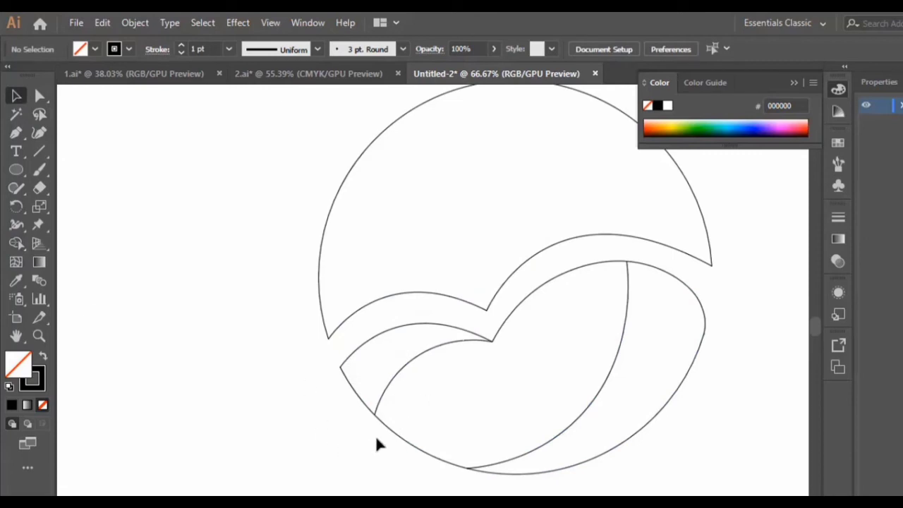
left_click_drag(342, 439, 753, 368)
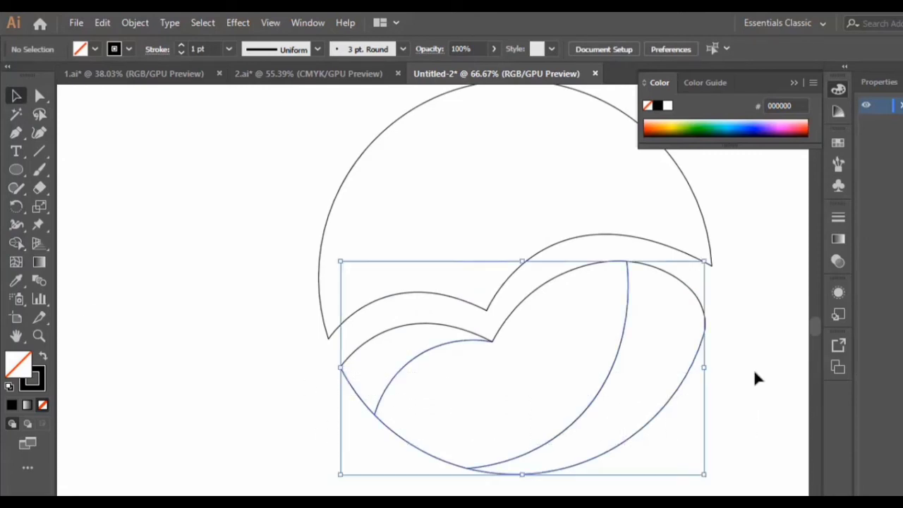
left_click(373, 417)
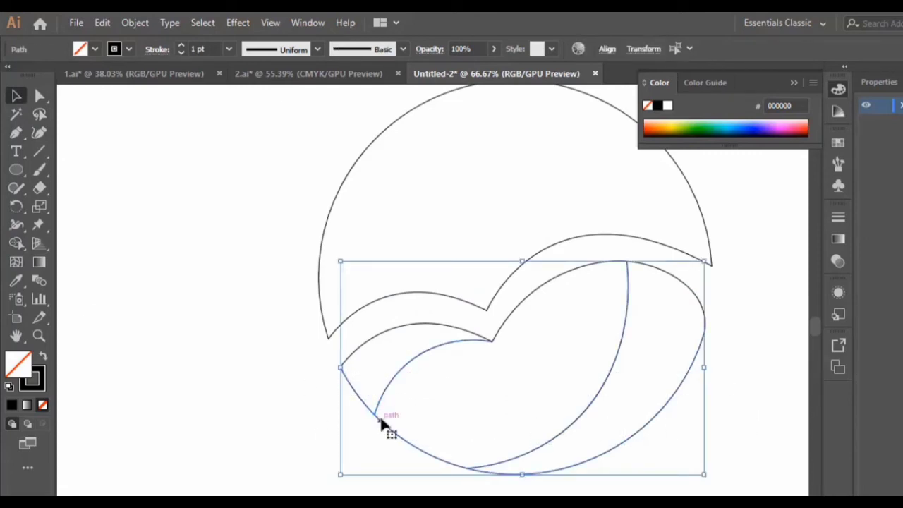
left_click_drag(350, 460, 729, 321)
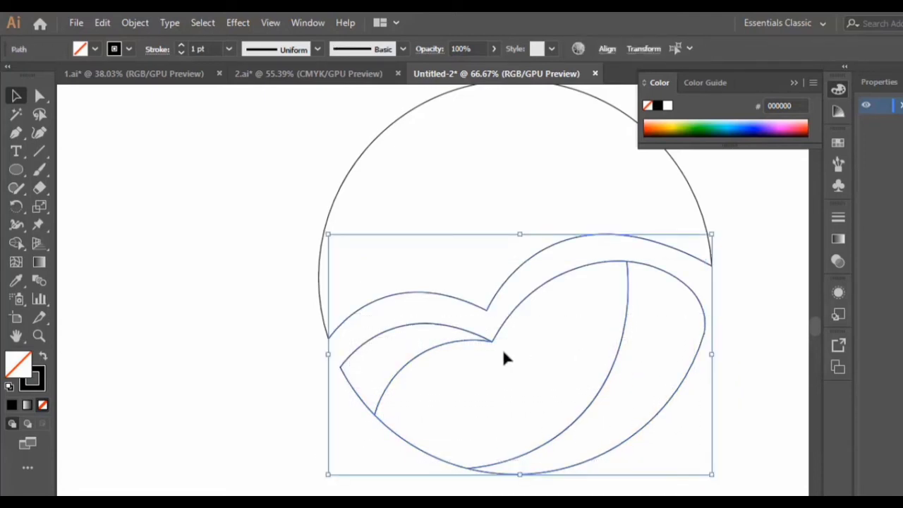
left_click(13, 244)
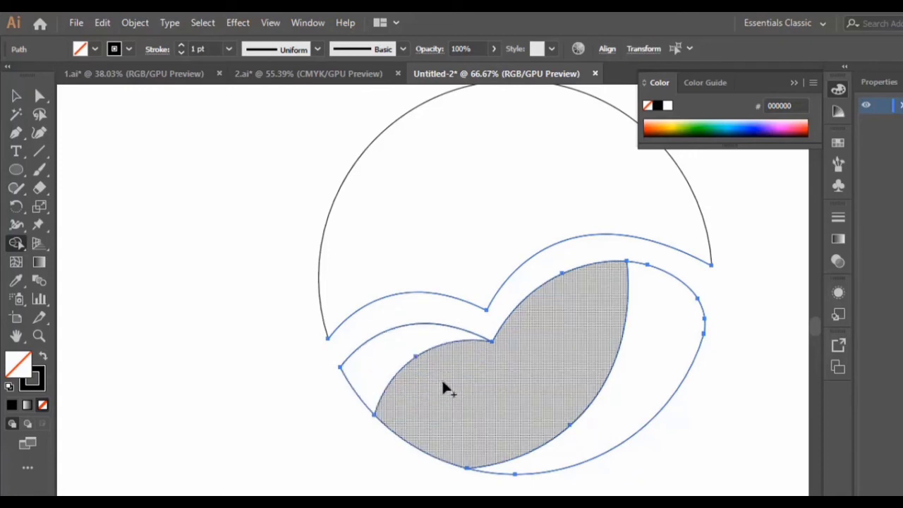
left_click(15, 95)
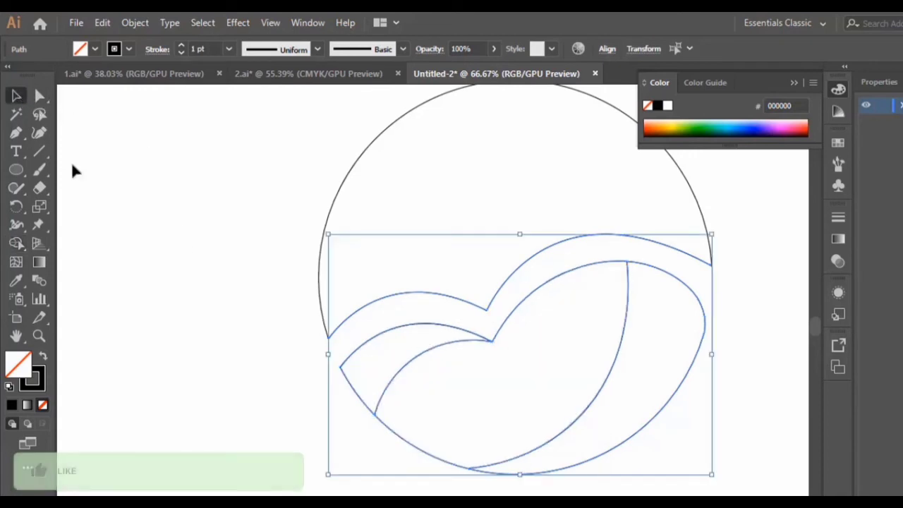
left_click(73, 169)
Draw an arched curve with the Pen tool from the upper shape's notch to the circle's upper-right edge.
scroll(494, 307, "up", 2)
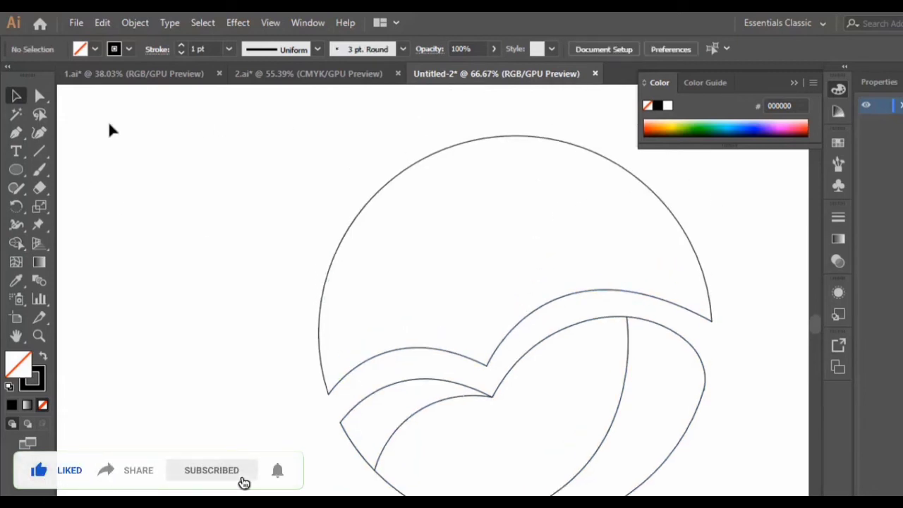
left_click(16, 132)
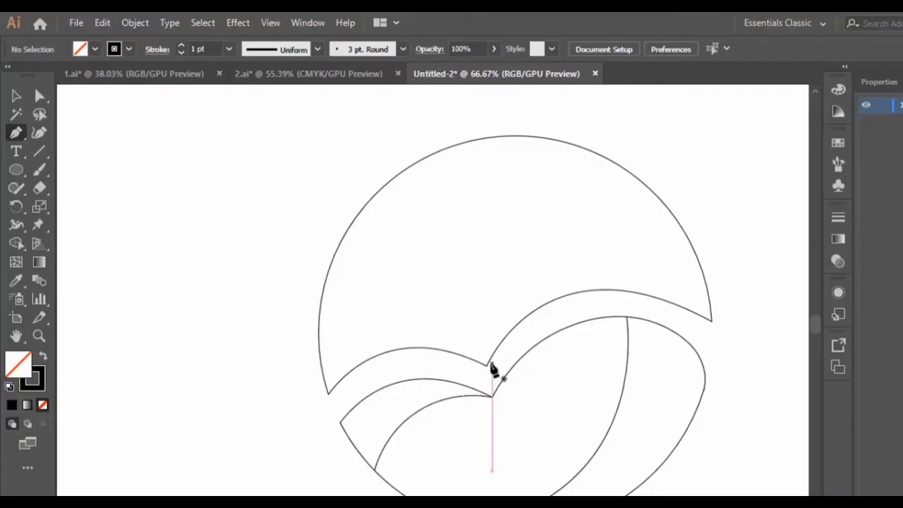
left_click(486, 365)
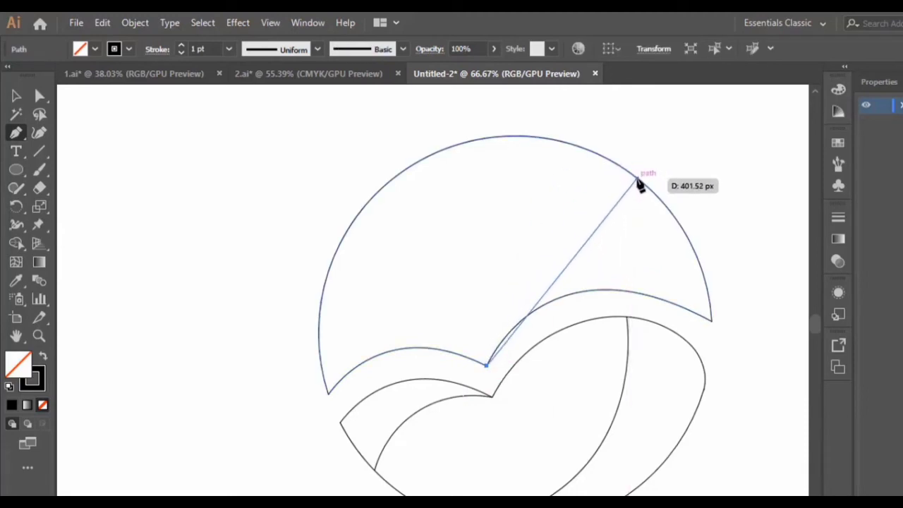
left_click_drag(637, 179, 782, 151)
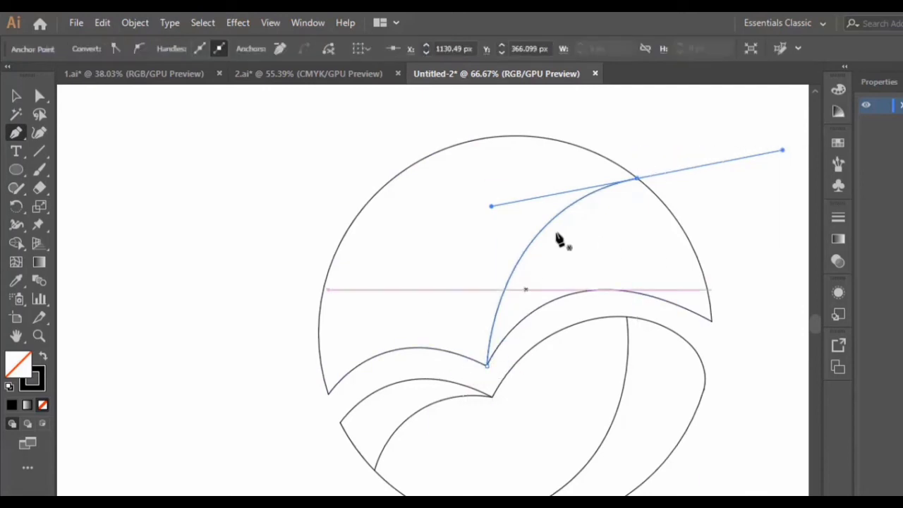
Draw two more Pen tool curves from the circle's top edge and upper-left edge down to the upper shape's notch, and deselect.
left_click(476, 141)
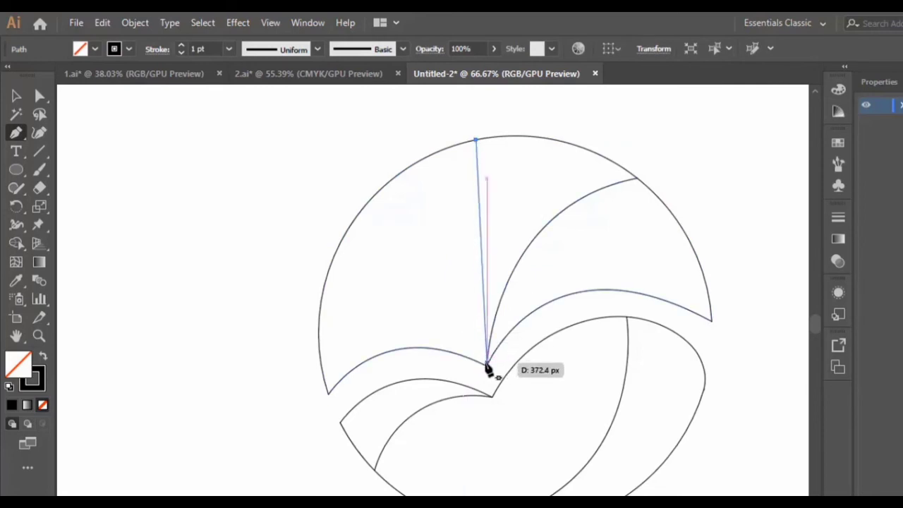
left_click_drag(488, 368, 543, 491)
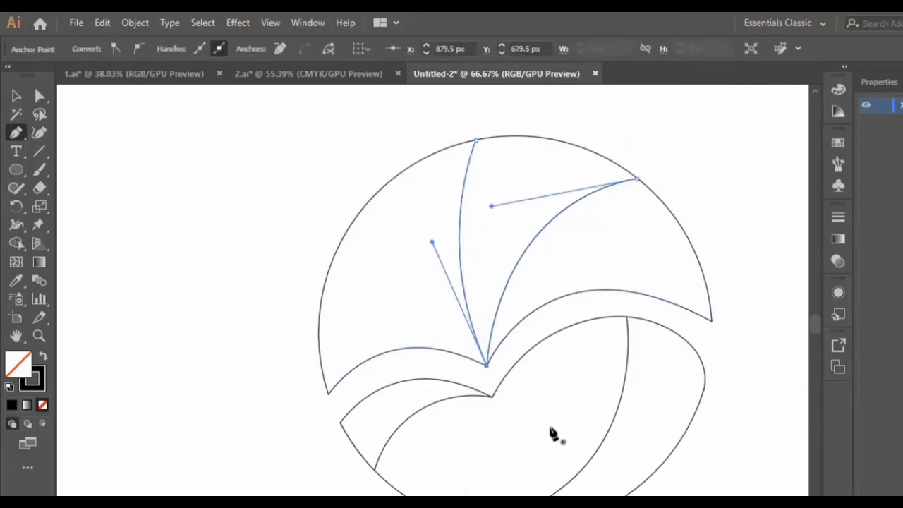
left_click(348, 230)
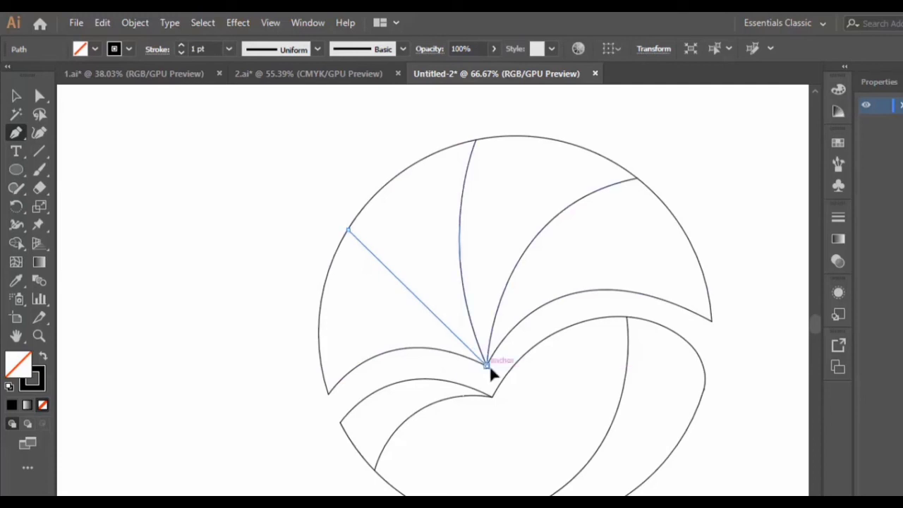
left_click_drag(488, 364, 573, 409)
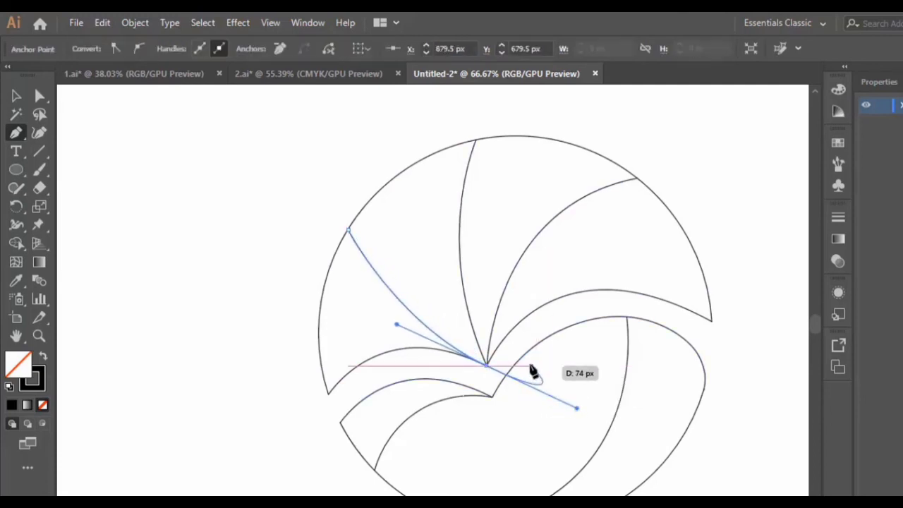
left_click(18, 94)
left_click(309, 210)
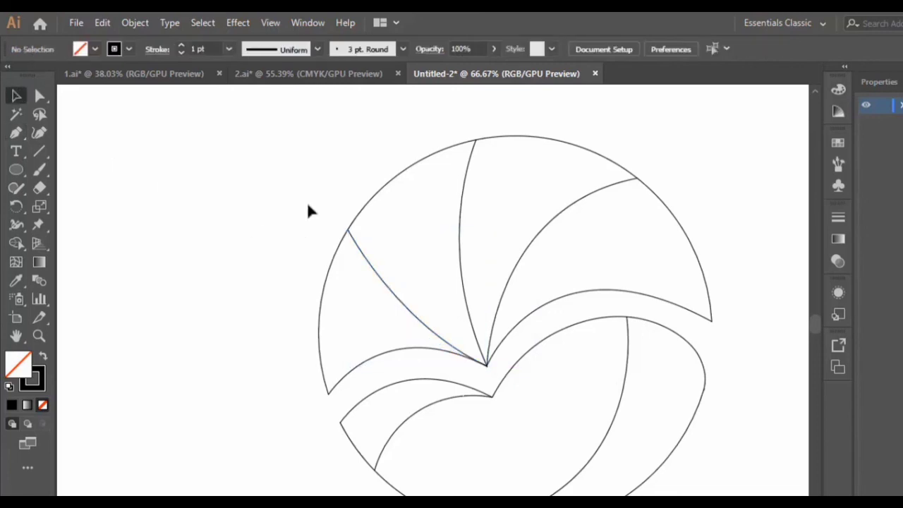
Select the upper shape with its three inner curves and trim the tip protruding at the notch using the Shape Builder tool.
left_click_drag(308, 196, 518, 332)
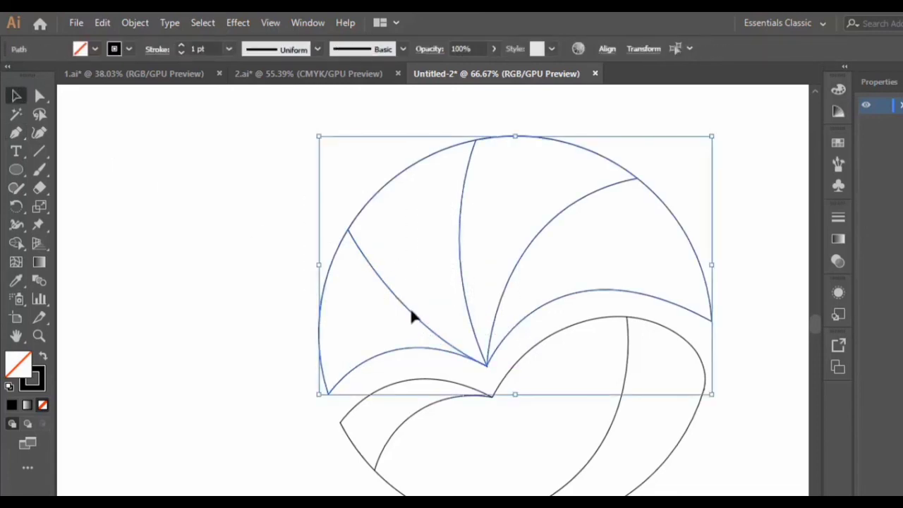
left_click(16, 243)
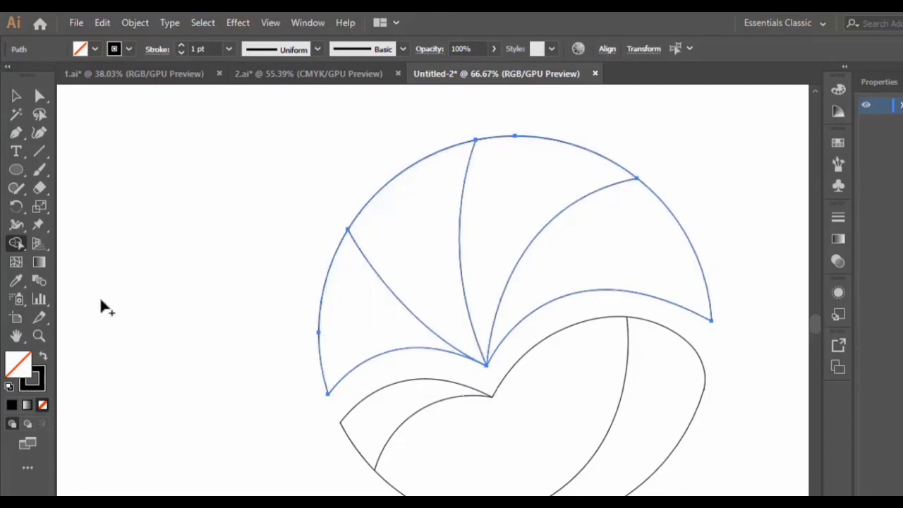
left_click(486, 366)
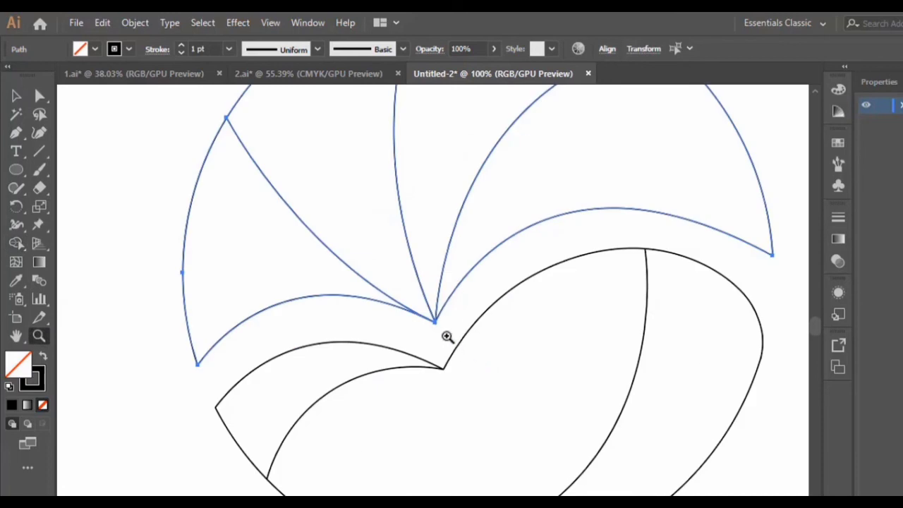
left_click(435, 331)
left_click(436, 310)
left_click(428, 327)
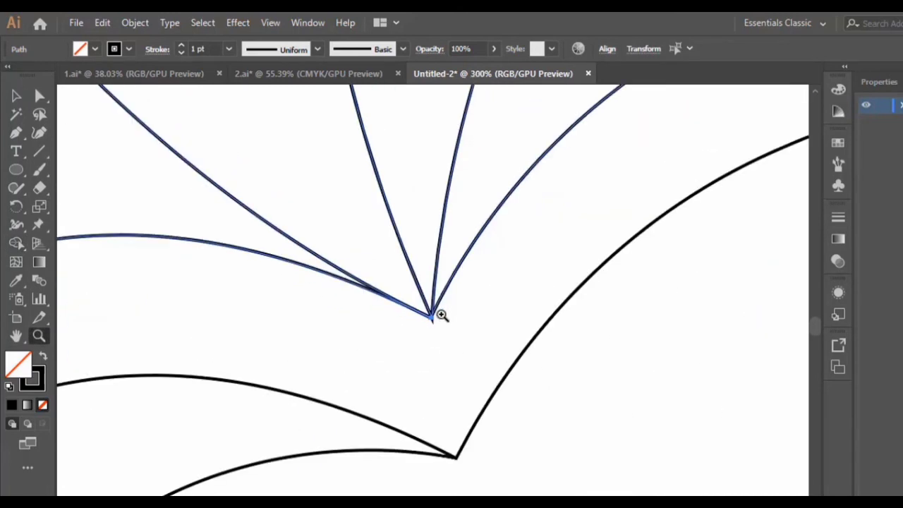
left_click(439, 315)
left_click(415, 322)
left_click(429, 328)
left_click(448, 328)
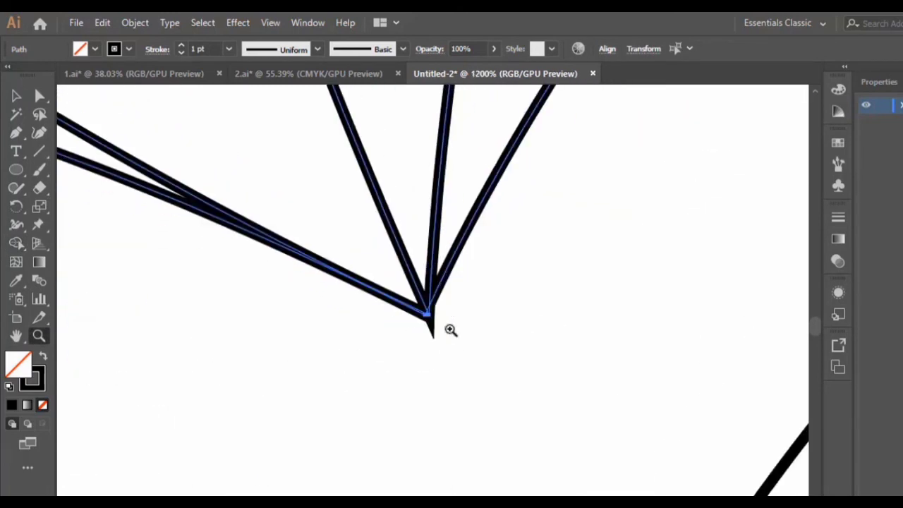
left_click(431, 319)
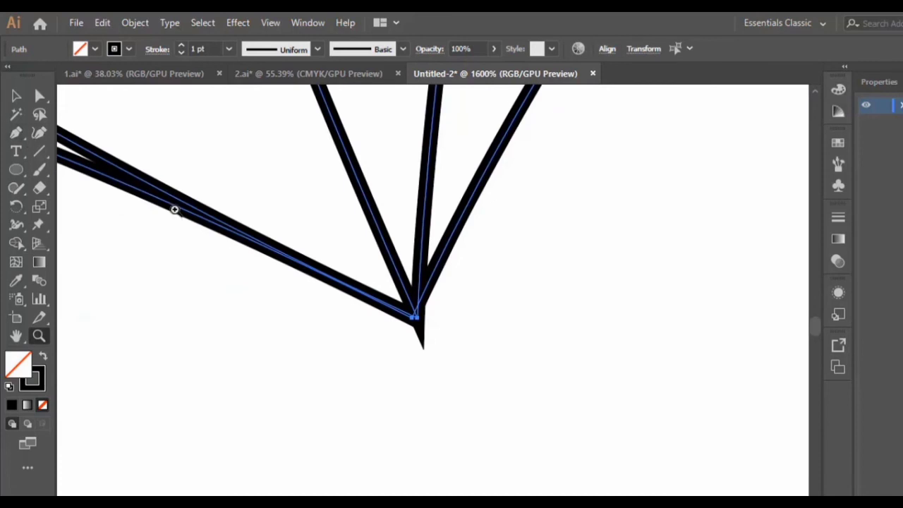
left_click_drag(383, 359, 443, 310)
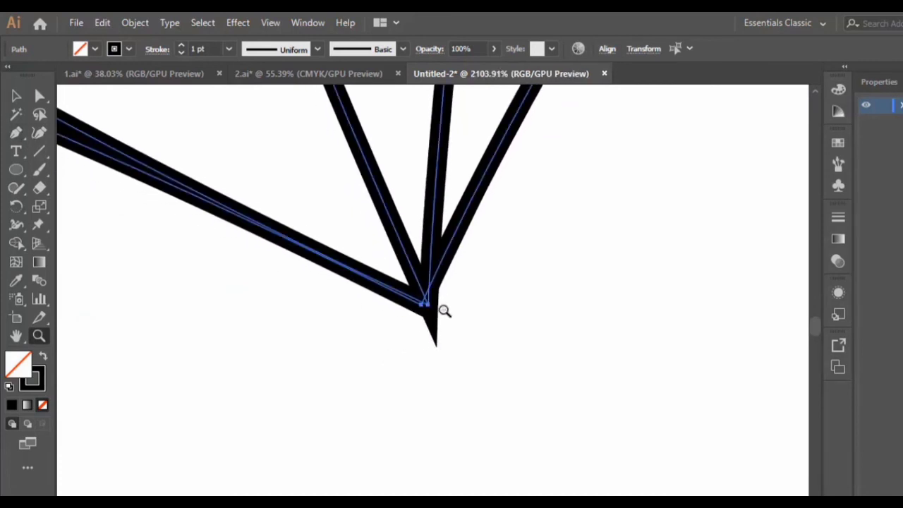
left_click(16, 95)
left_click_drag(376, 359, 557, 255)
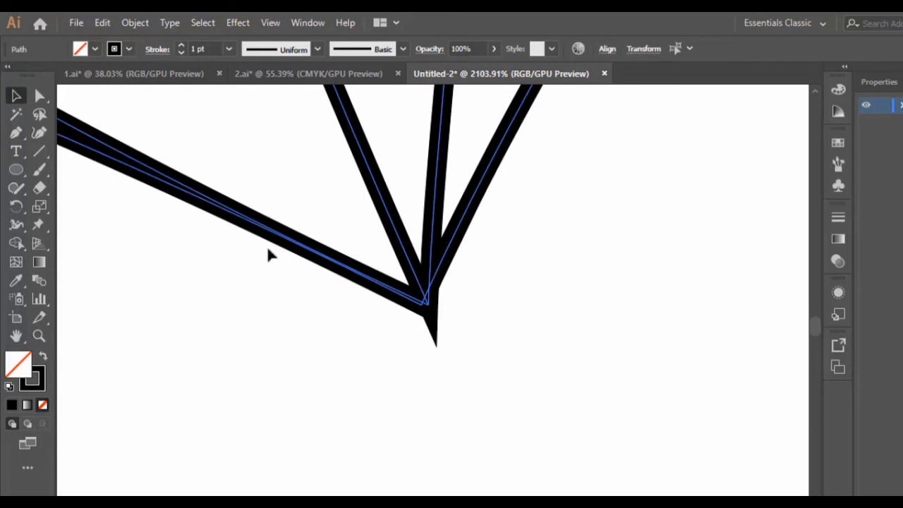
left_click(17, 245)
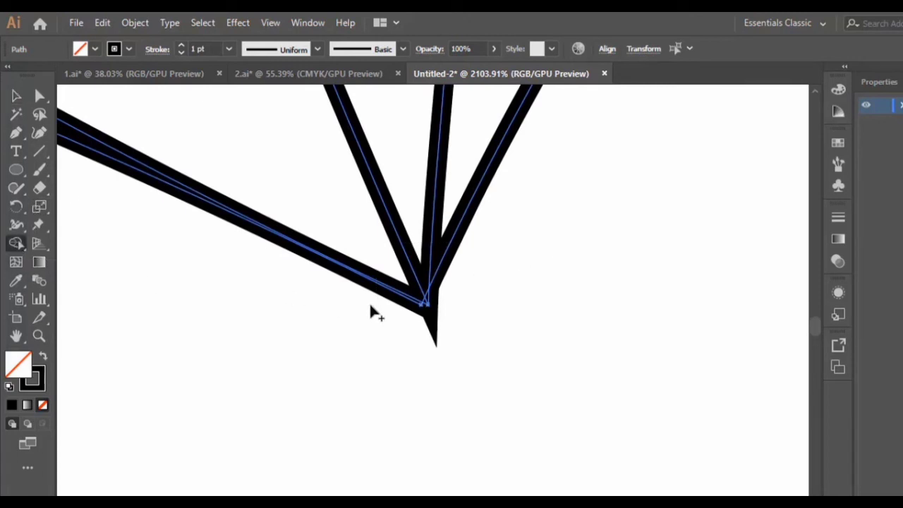
left_click(427, 306, "alt")
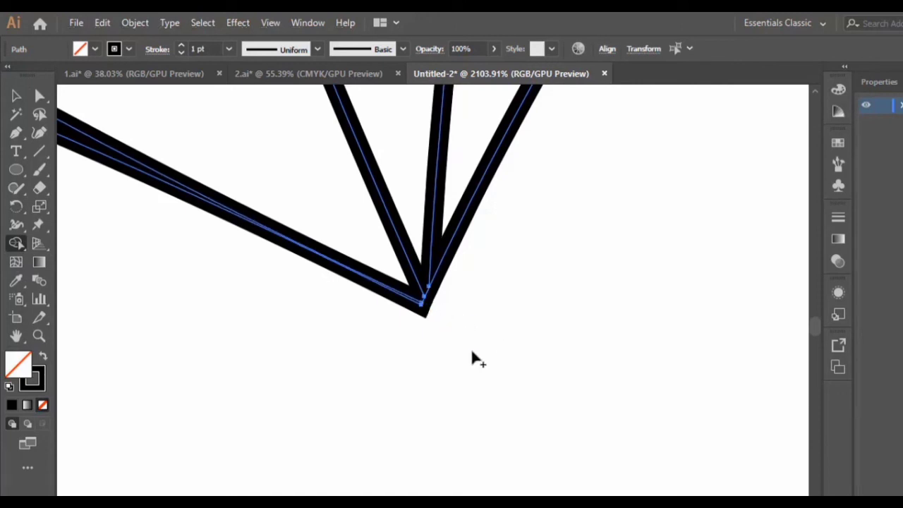
Select all the emblem's paths, check that its regions are separately enclosed with the Shape Builder tool, and deselect everything.
key("ctrl+minus")
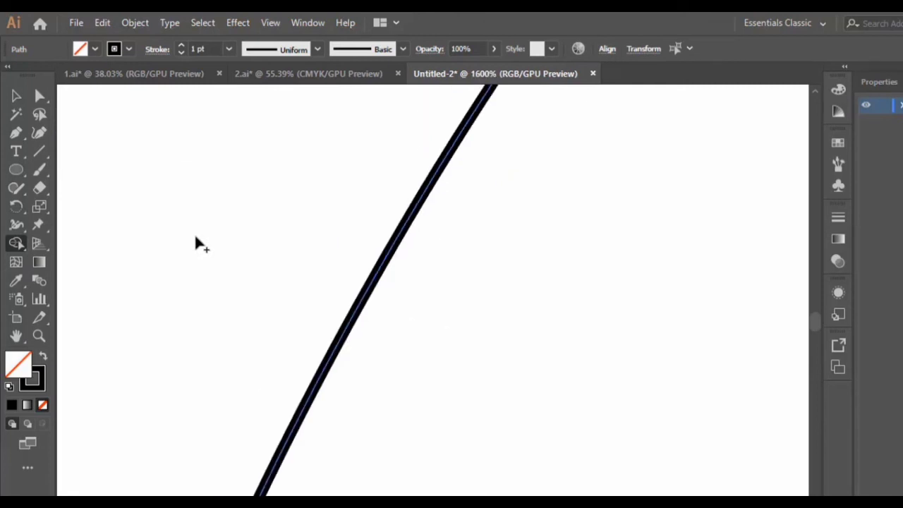
key("ctrl+minus")
key("ctrl+minus")
key("ctrl+minus")
key("ctrl+minus")
key("ctrl+minus")
key("ctrl+minus")
key("ctrl+minus")
key("ctrl+minus")
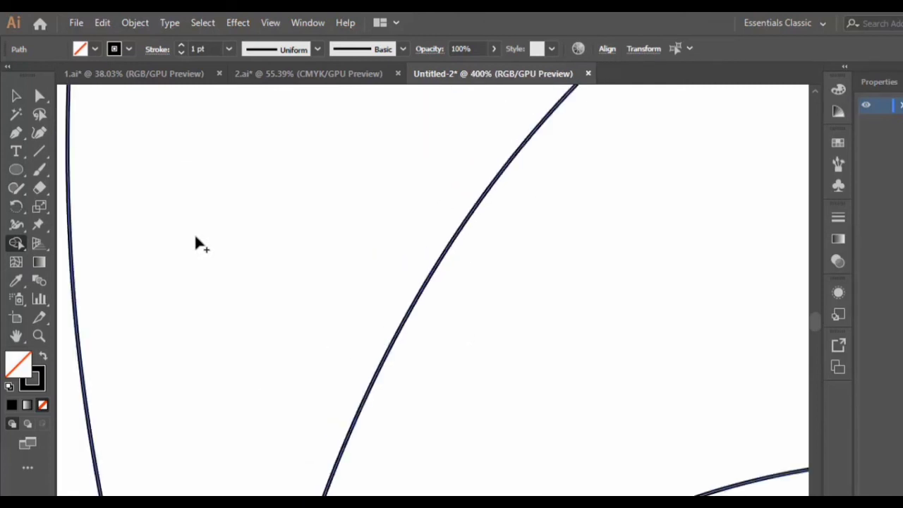
scroll(190, 251, "down", 3)
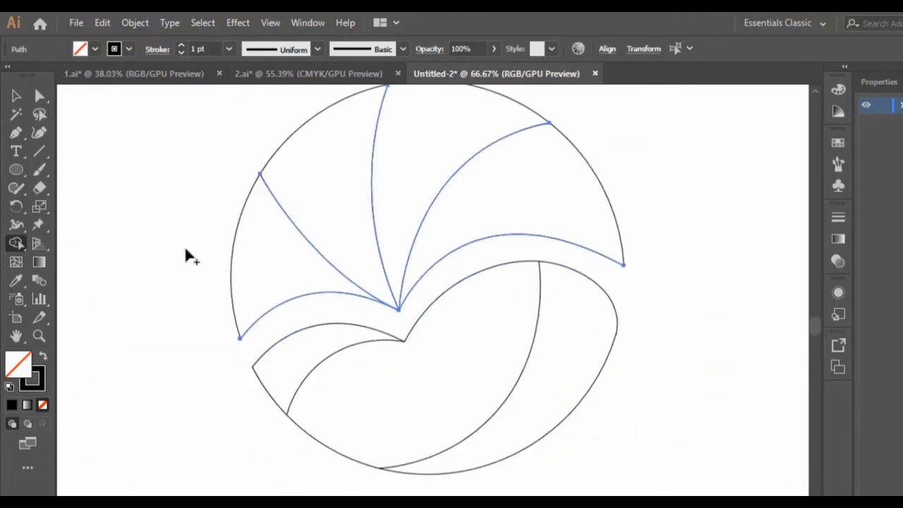
key("v")
left_click(543, 335)
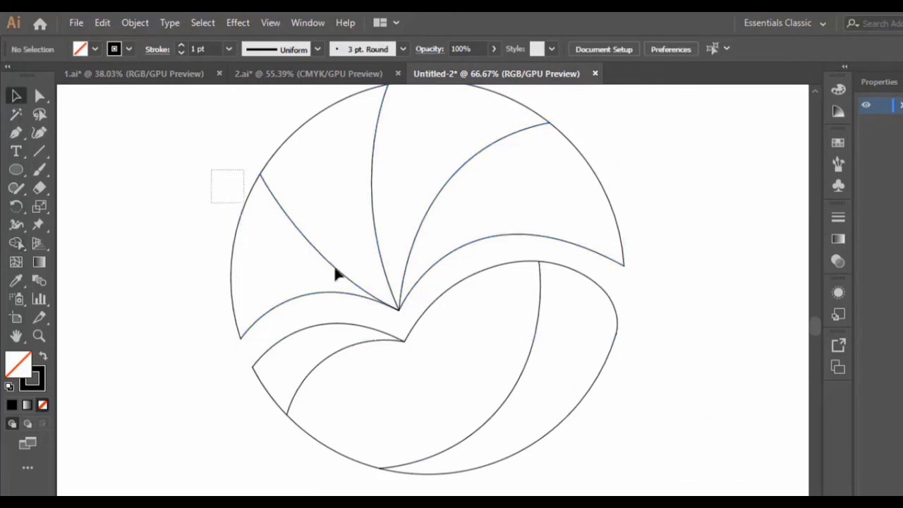
left_click_drag(336, 274, 660, 445)
scroll(570, 445, "up", 1)
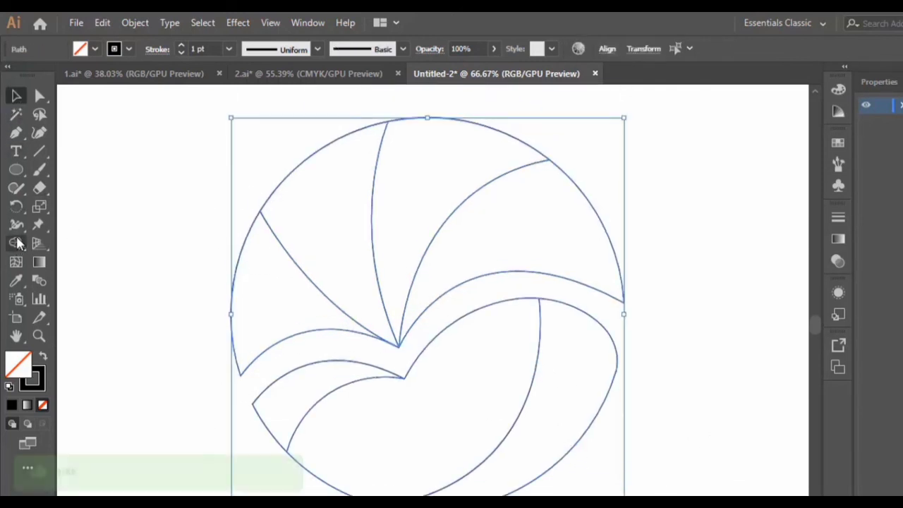
left_click(17, 243)
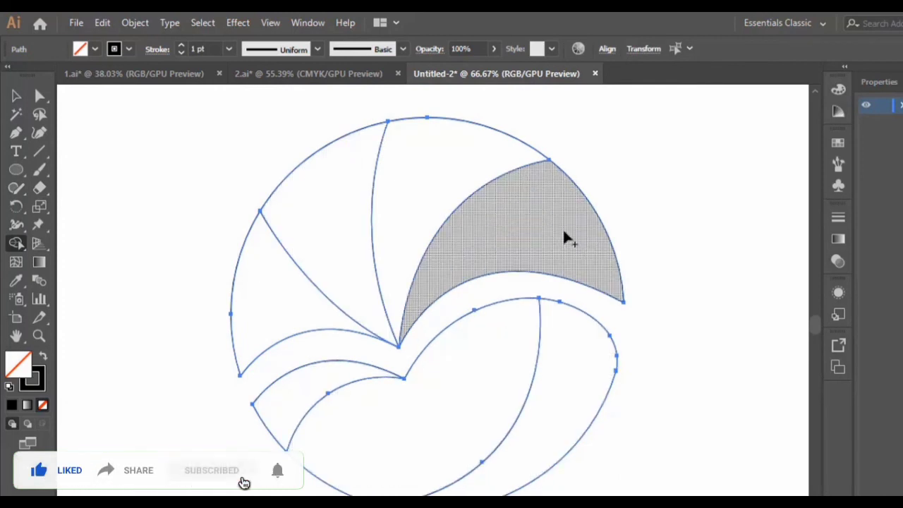
left_click(15, 96)
left_click(712, 222)
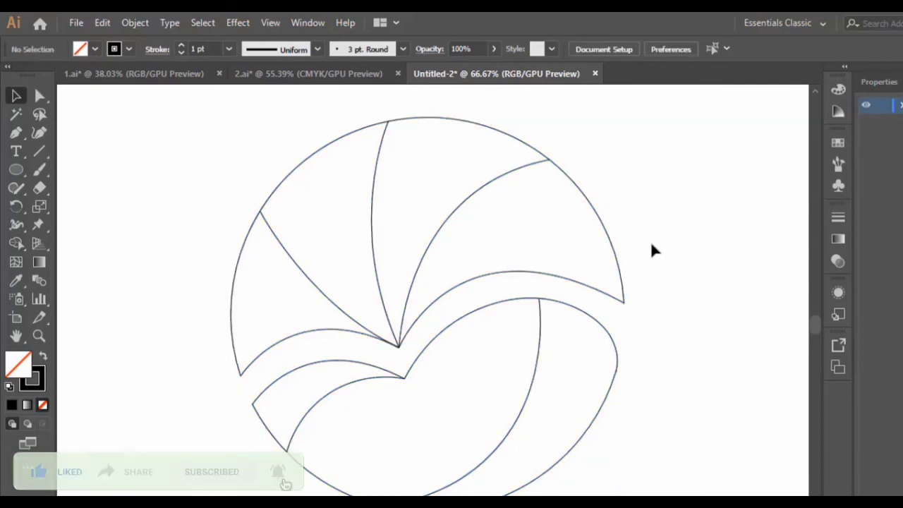